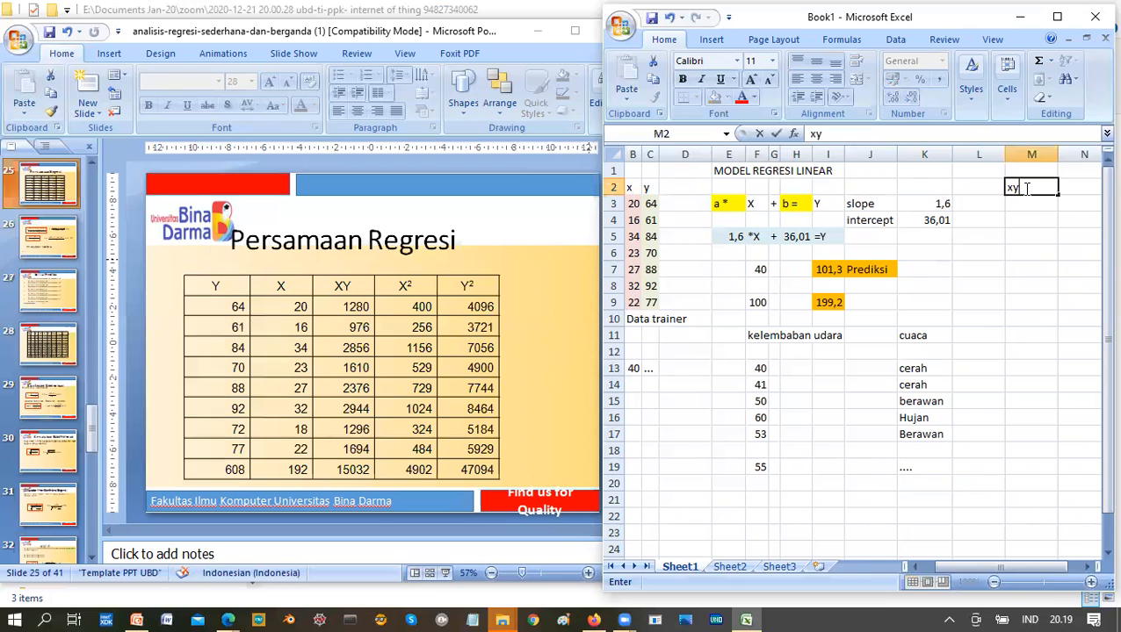
- Enter the column headings xy in M2, x2 in N2 and y2 in O2
left_click(1026, 188)
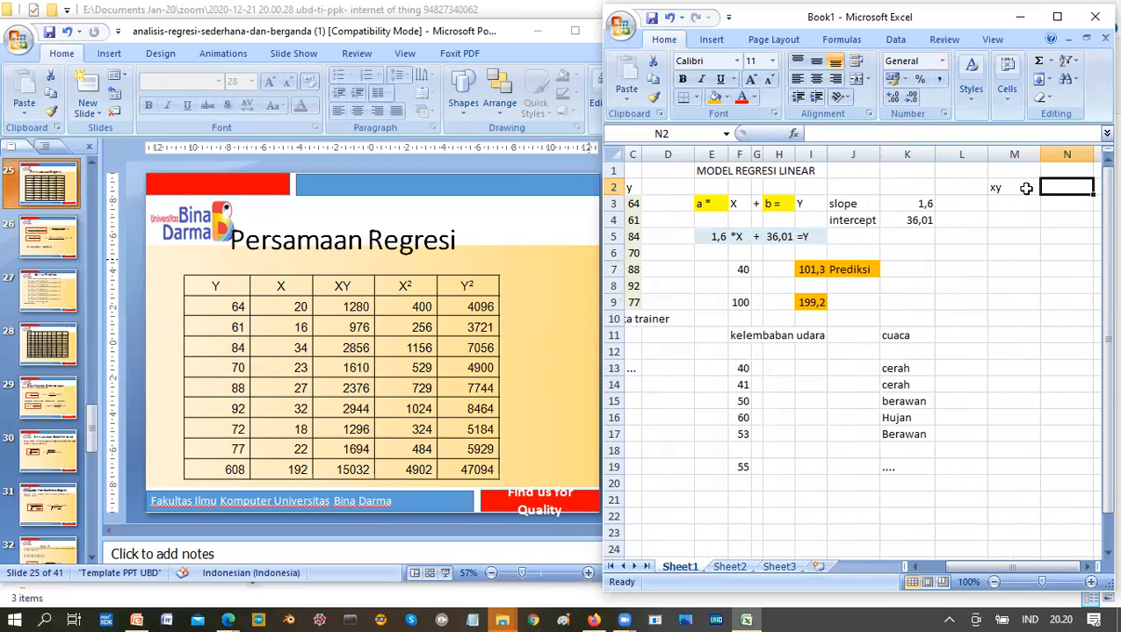
type("x")
key("BackSpace")
type("'x2")
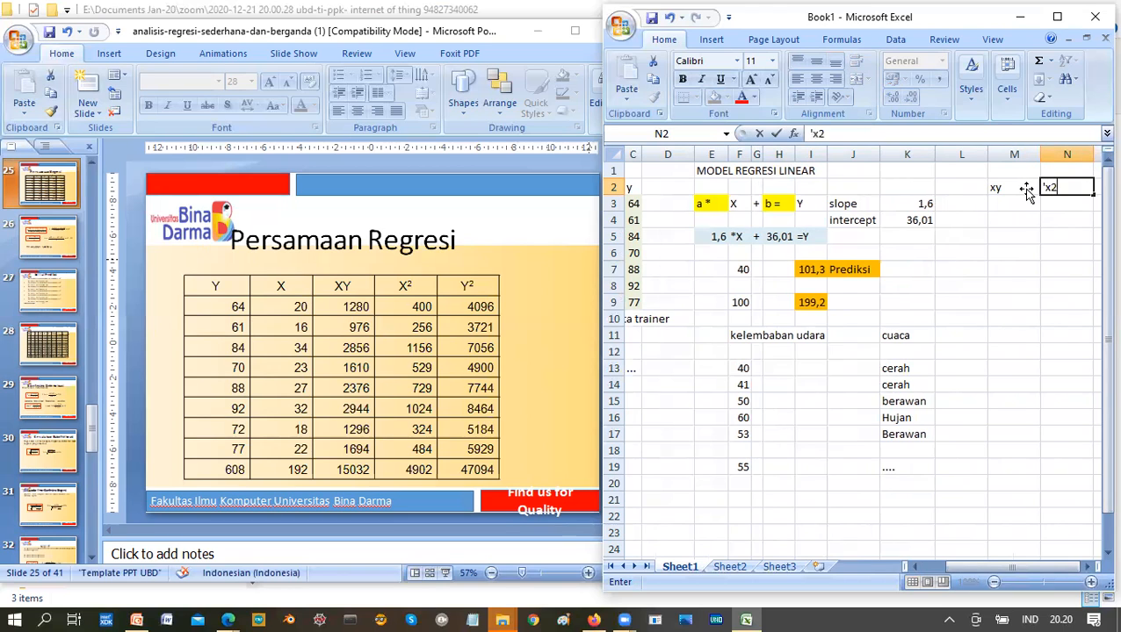
key("Tab")
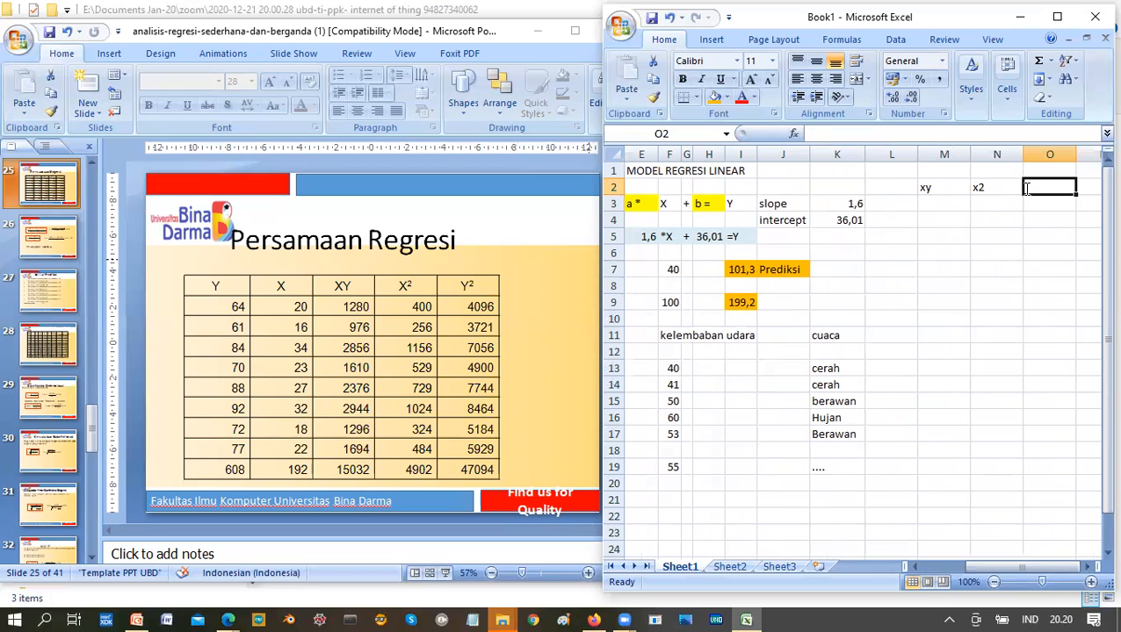
type("'y2")
key("Tab")
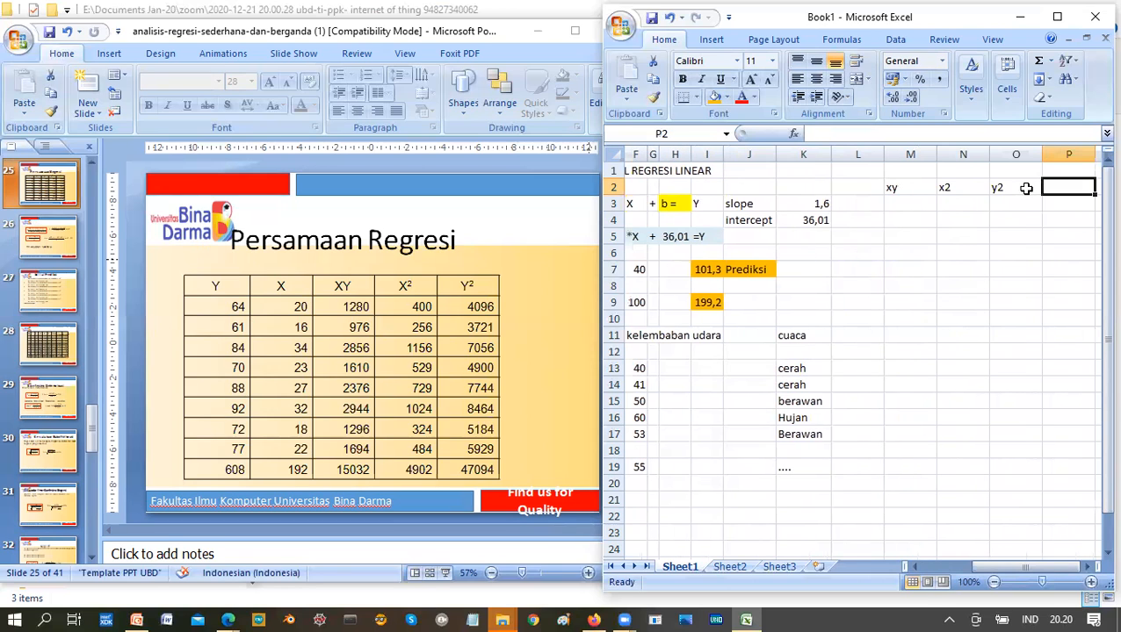
- Narrow the empty column D between the y data and the regression model
left_click(1026, 187)
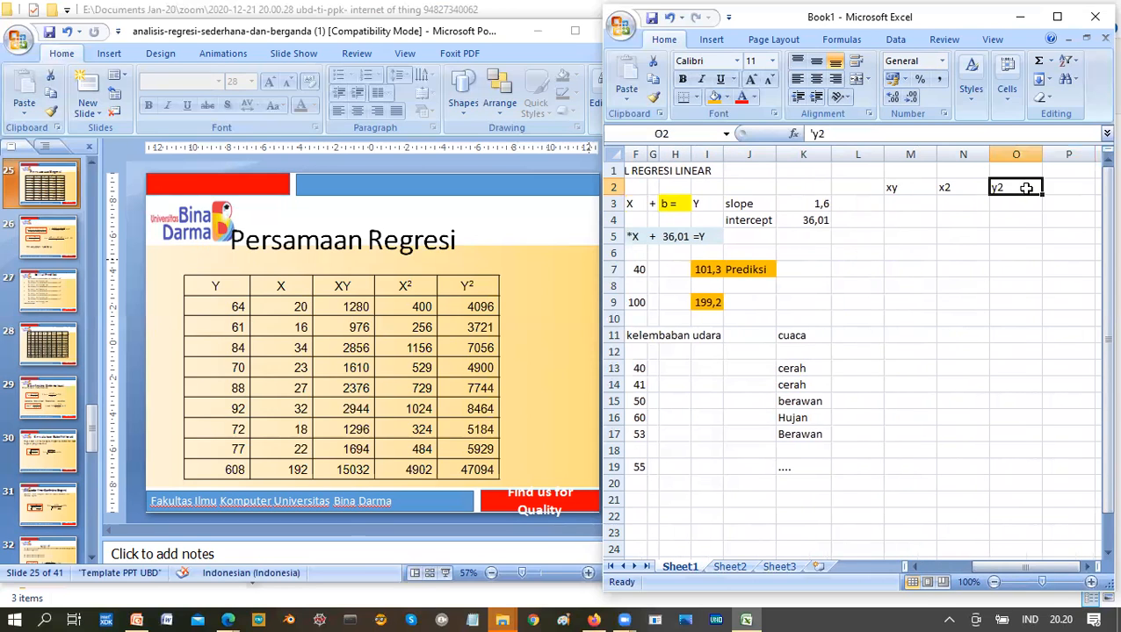
key("Left")
key("Left")
key("Left")
key("Left")
key("Left")
key("Left")
key("Left")
key("Left")
key("Left")
key("Left")
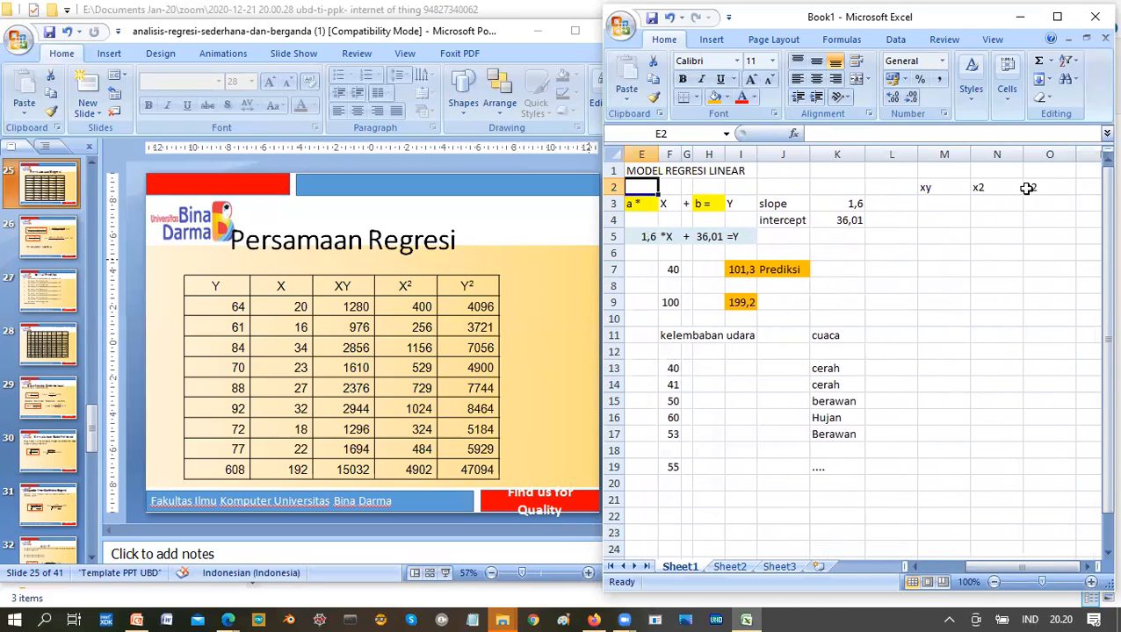
key("Left")
key("Left")
key("Left")
key("Left")
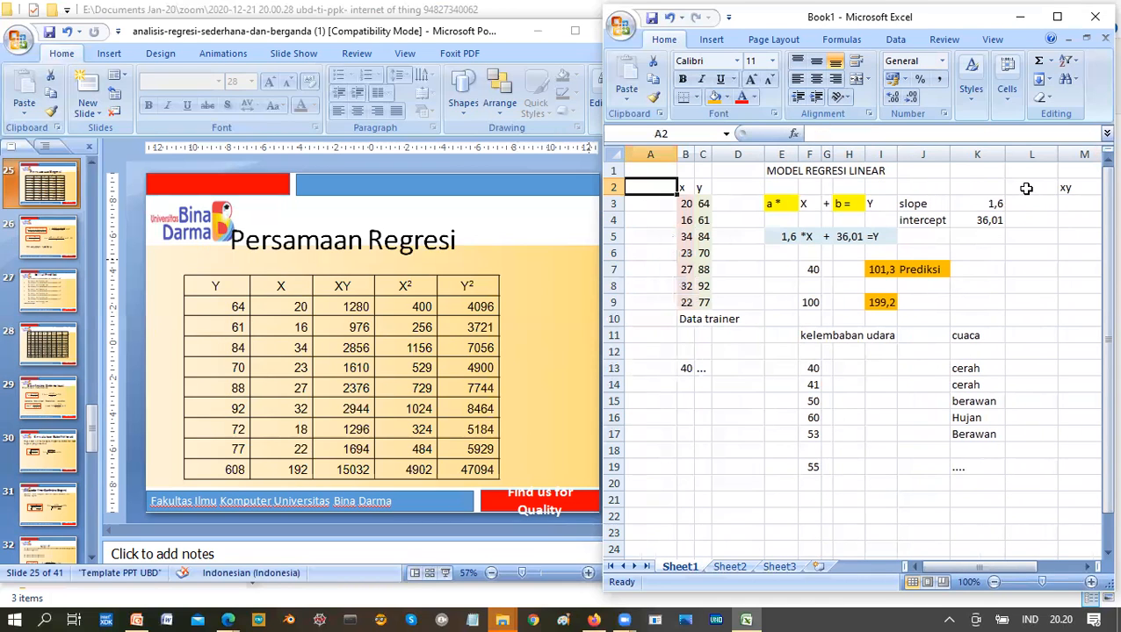
key("Right")
key("Down")
key("Right")
key("Right")
left_click_drag(764, 157, 748, 163)
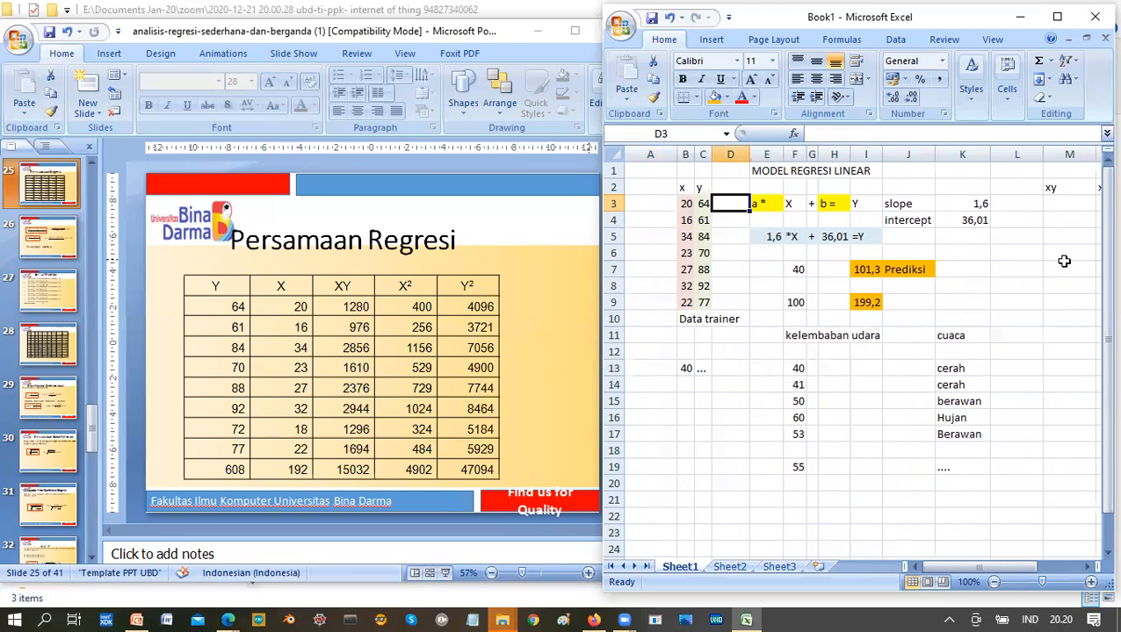
- Compute xy for the first data row in M3 as =B3*C3 and narrow columns D, L and M
left_click(1064, 203)
type("=")
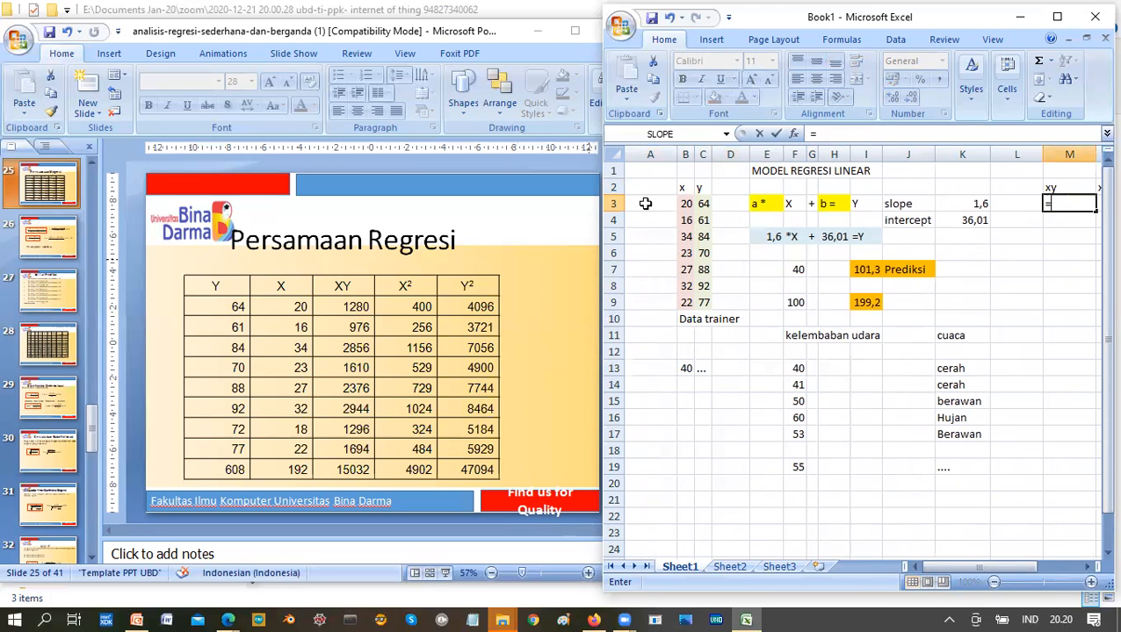
left_click(687, 203)
type("*")
left_click(703, 204)
key("Return")
key("Up")
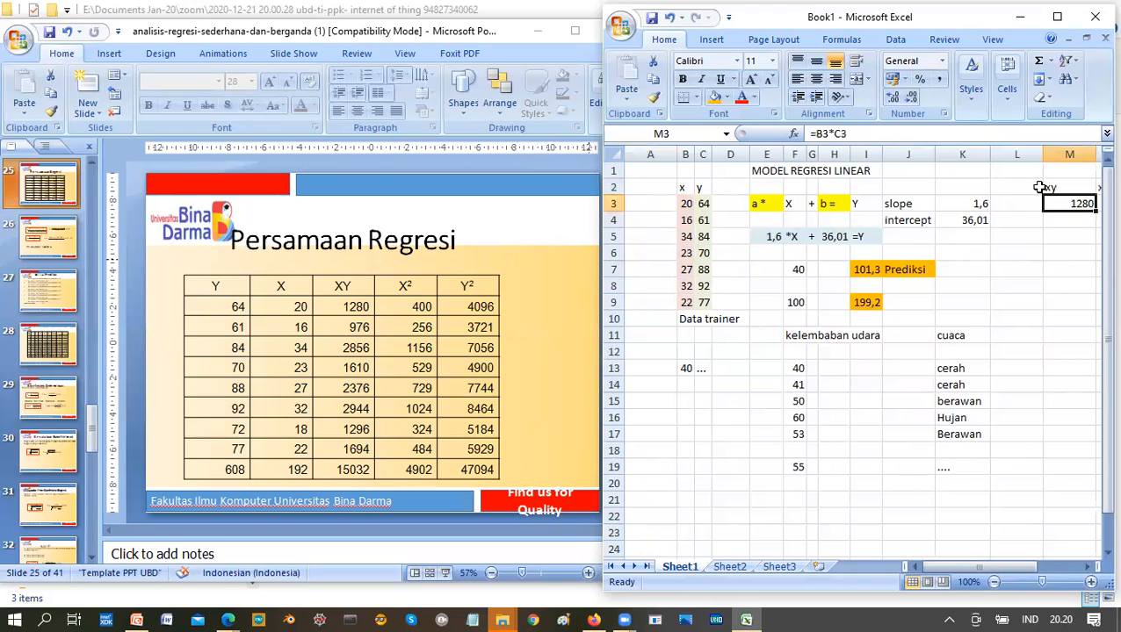
left_click_drag(1099, 153, 1012, 157)
left_click_drag(749, 153, 728, 154)
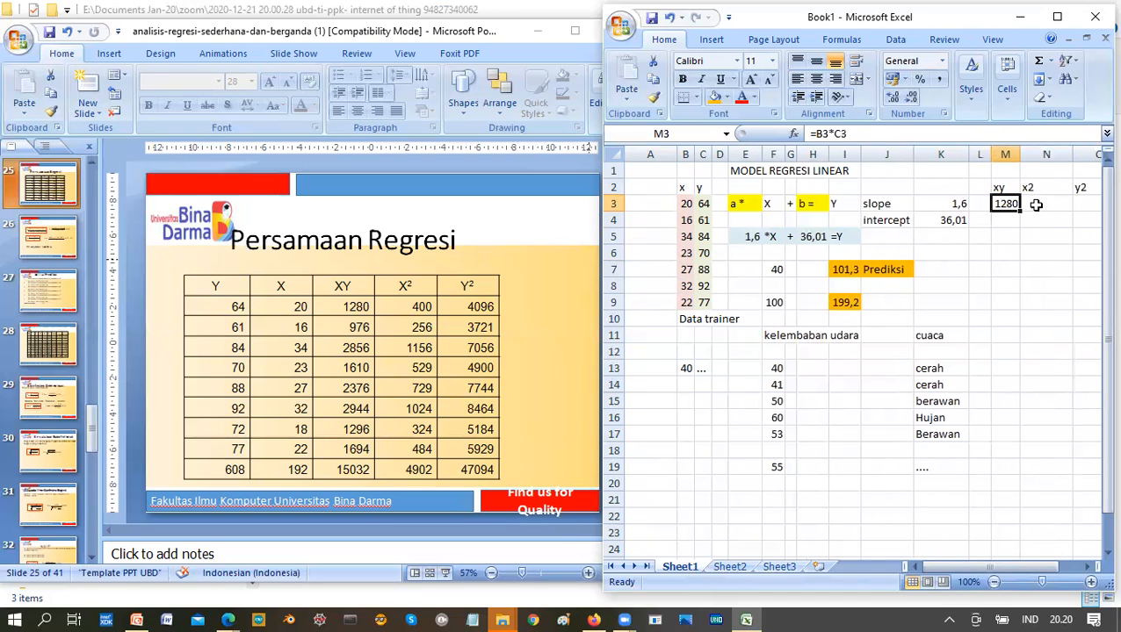
- Compute x squared for the first data row in N3 as =B3*B3 and fit column N to its contents
left_click(1037, 204)
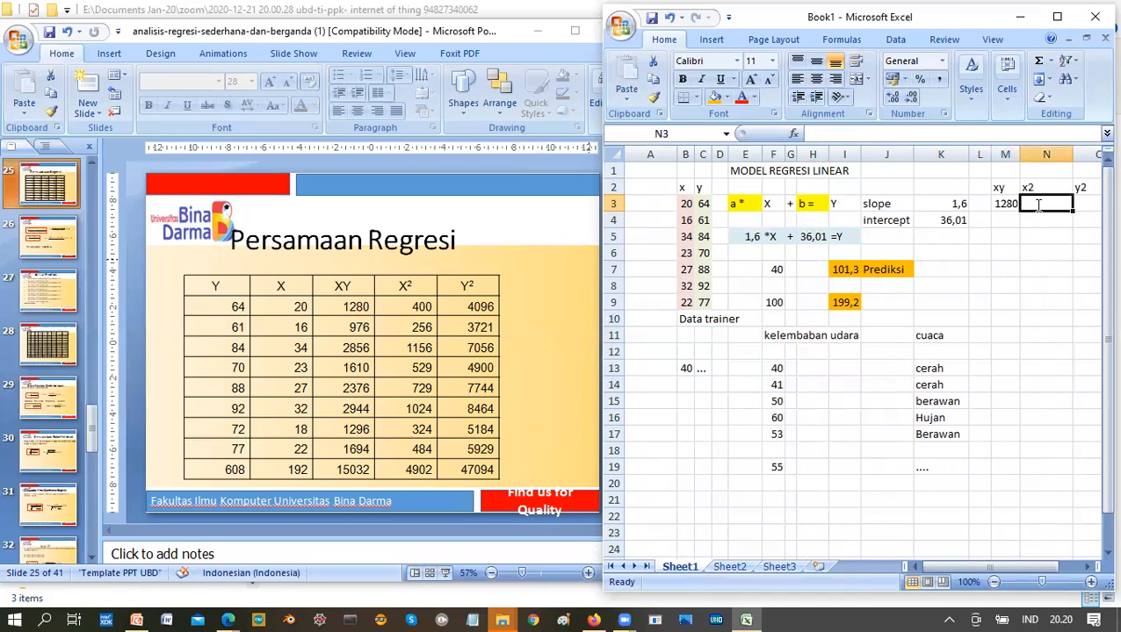
type("=")
left_click(689, 203)
type("*")
left_click(685, 204)
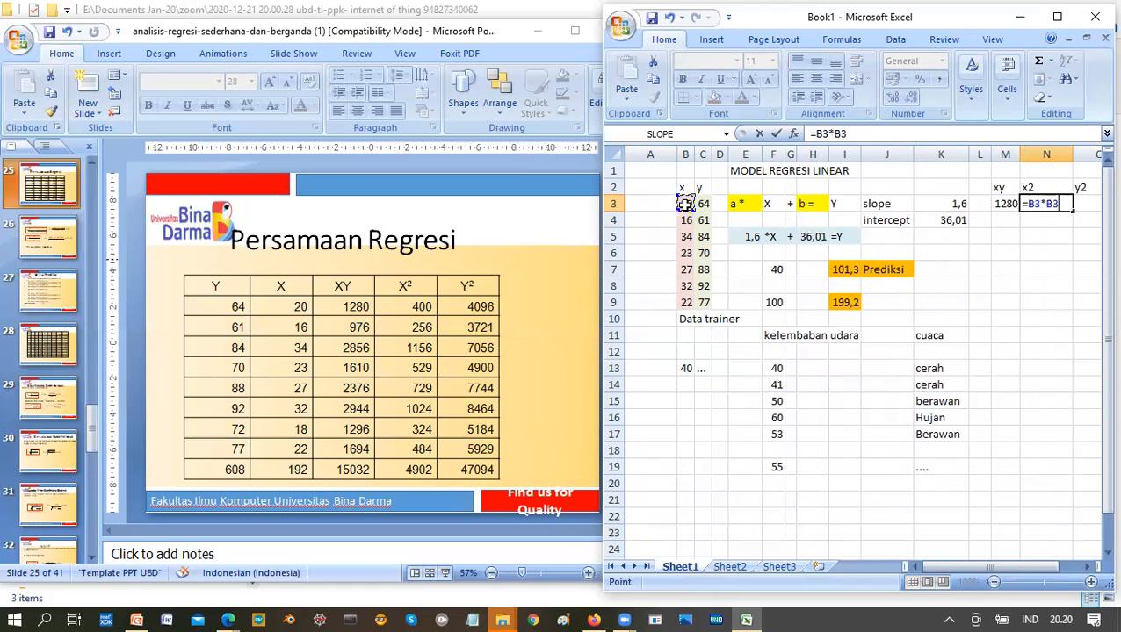
key("Return")
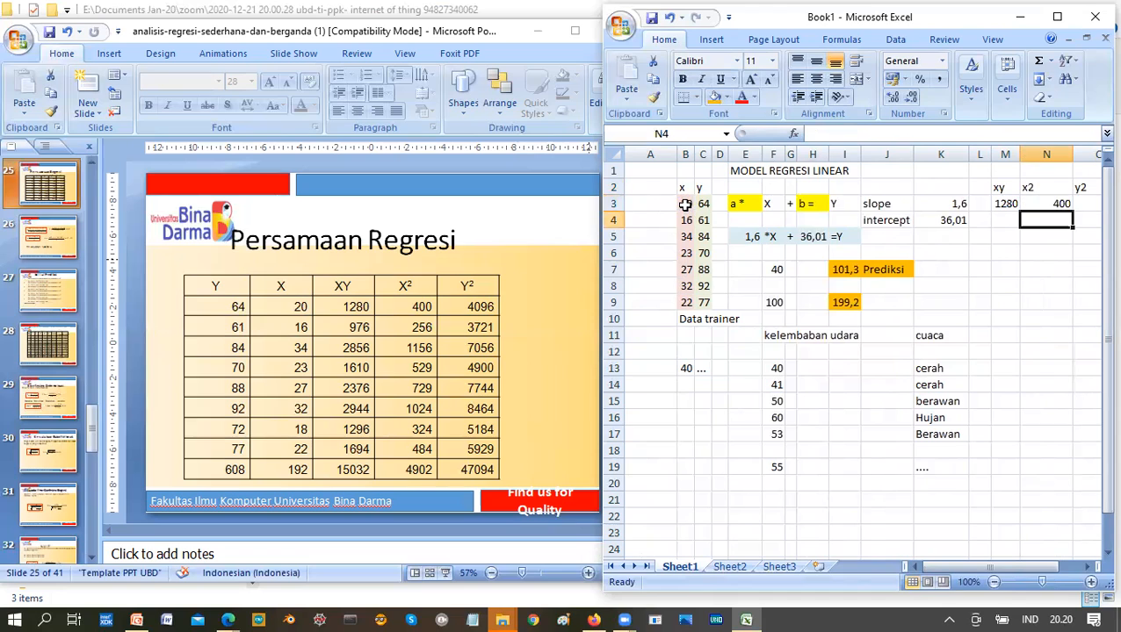
double_click(1072, 155)
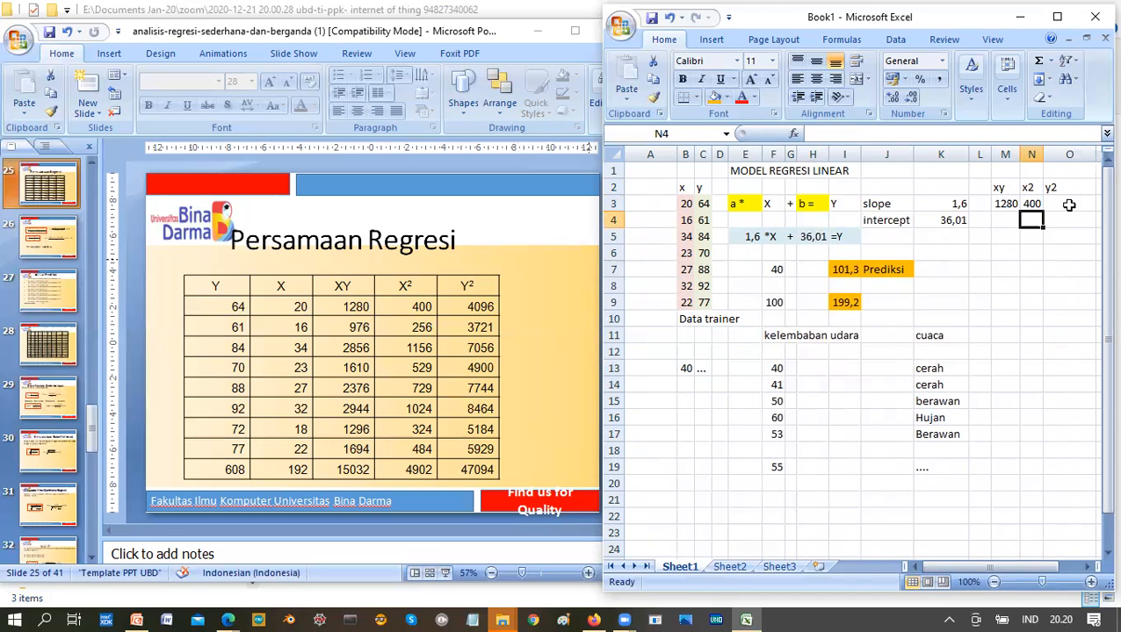
- Compute y squared for the first data row in O3 as =C3*C3
left_click(1069, 205)
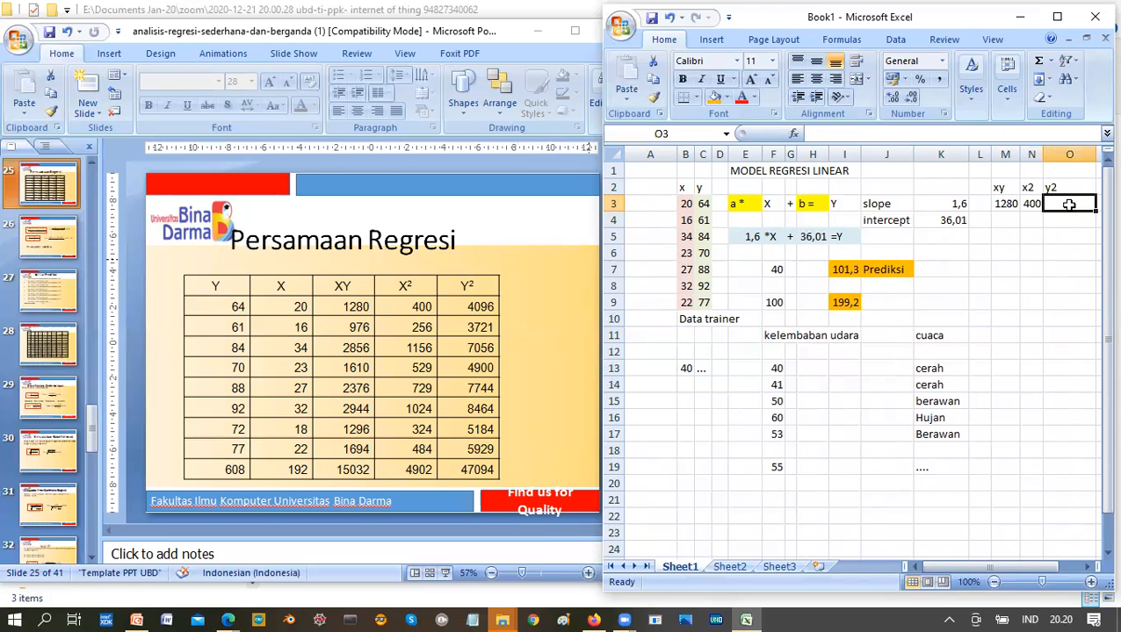
type("=")
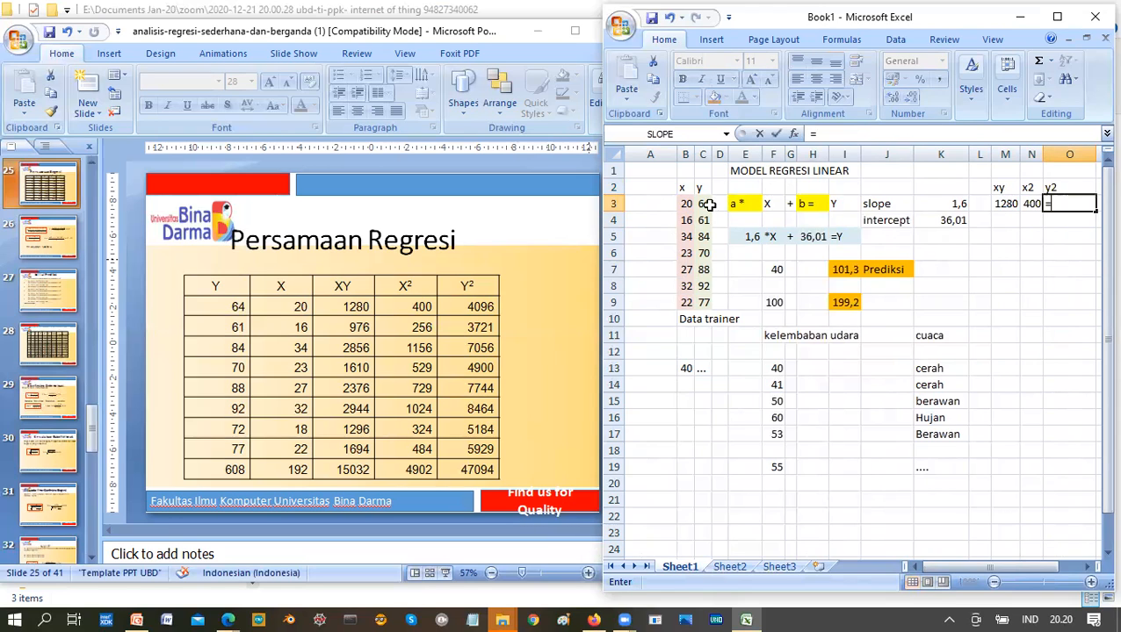
left_click(704, 204)
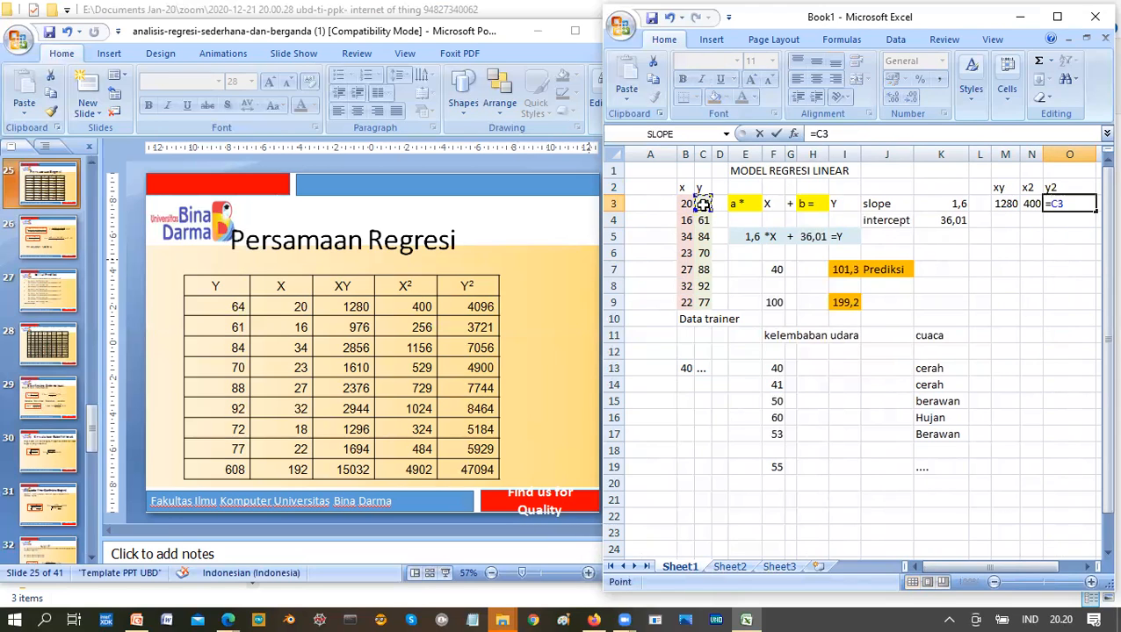
type("*")
left_click(704, 204)
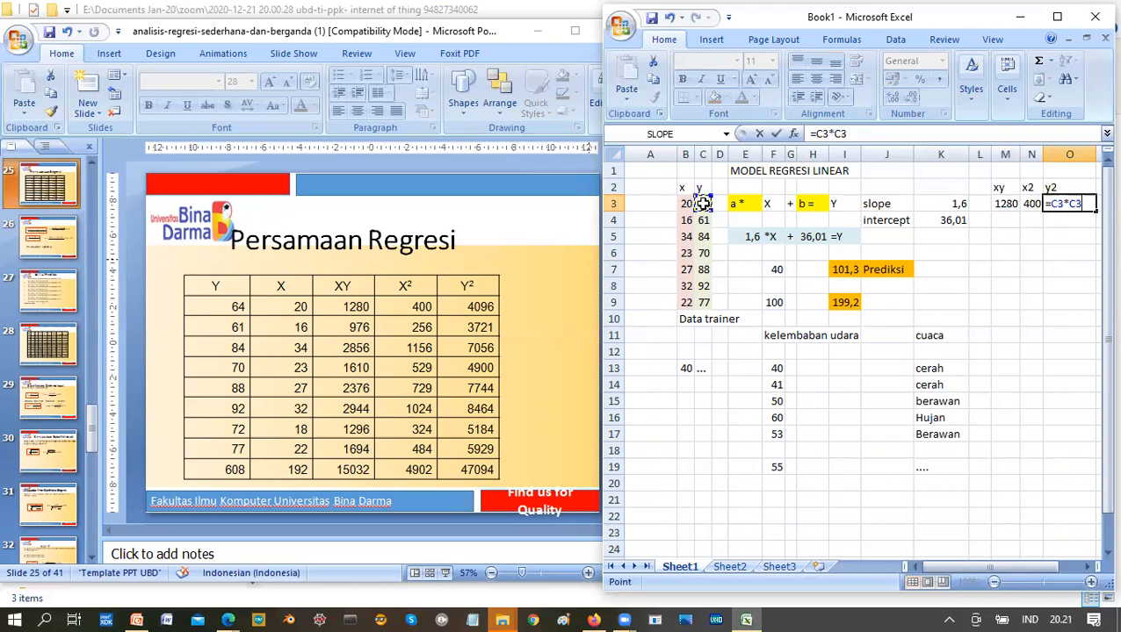
key("Return")
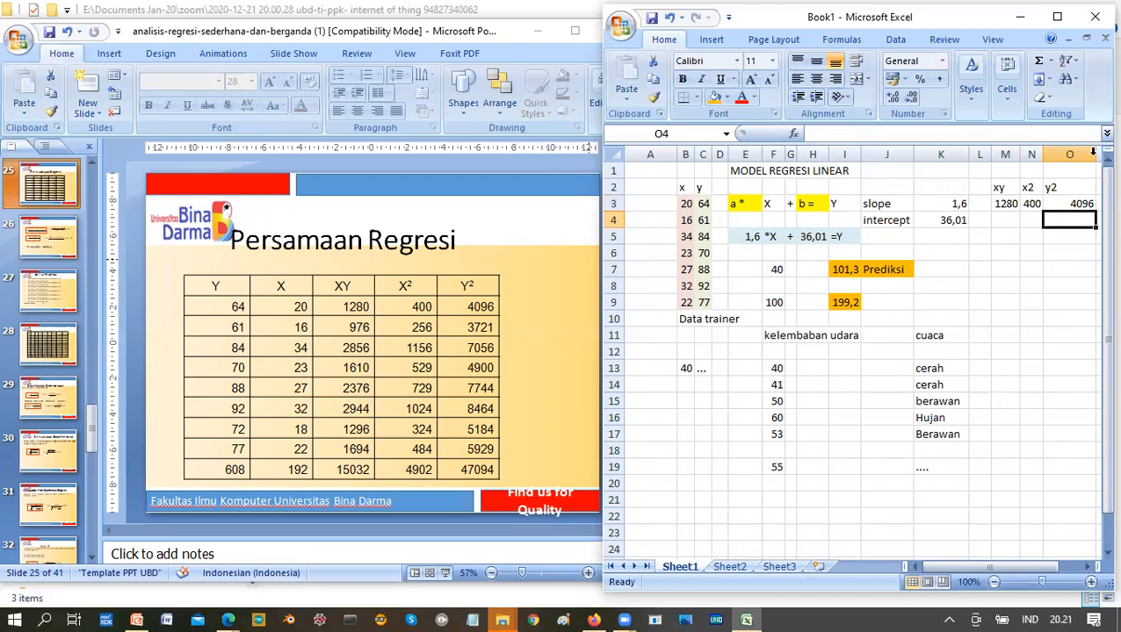
- Copy the xy, x2 and y2 formulas from row 3 down through row 9 and fit column N's width
left_click_drag(1001, 203, 1057, 302)
key("ctrl+c")
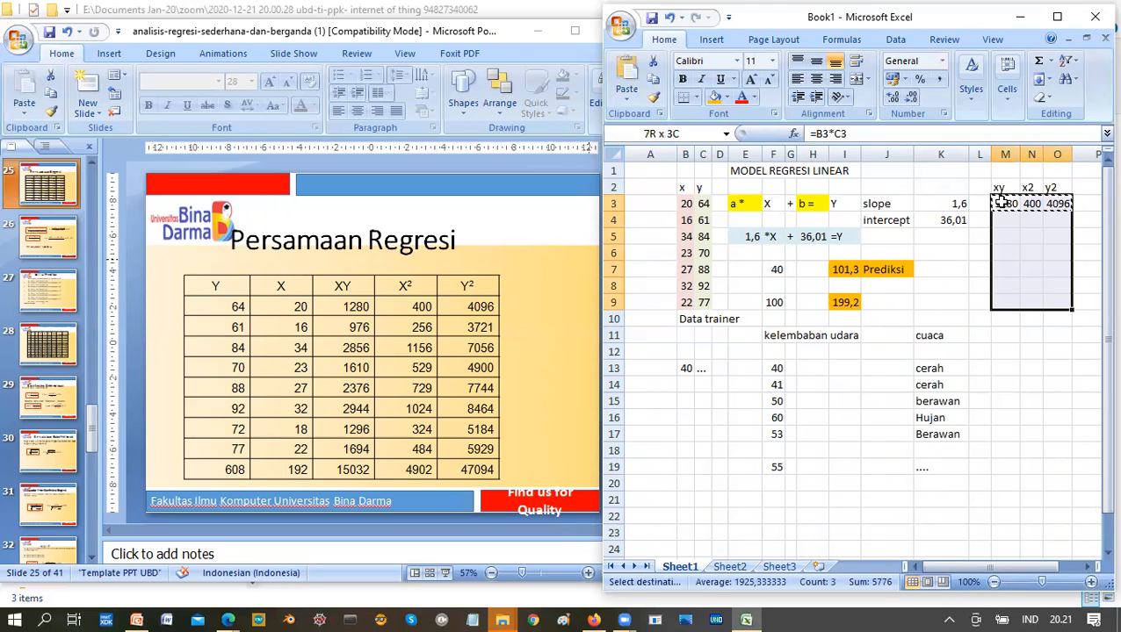
key("ctrl+v")
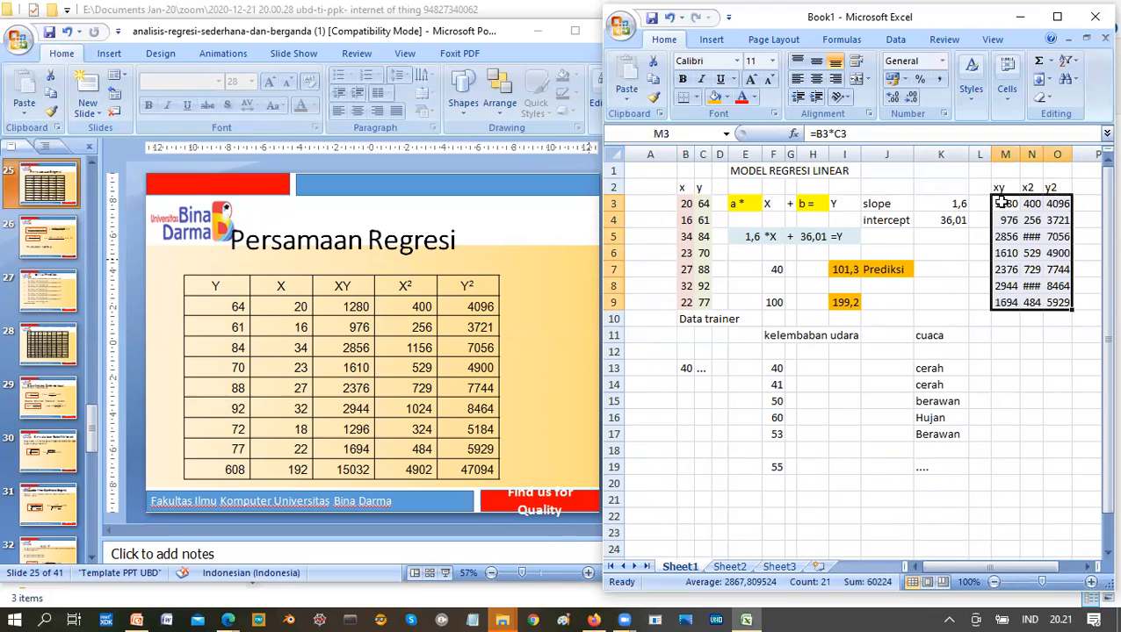
double_click(1044, 153)
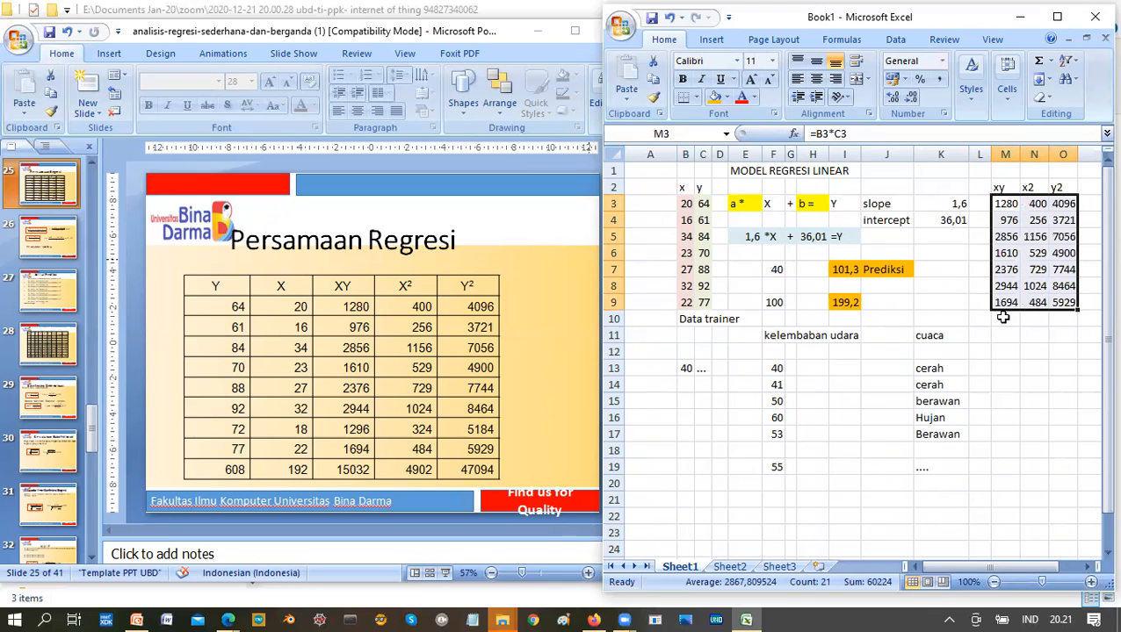
- Total the xy column in M10 with =SUM(M3:M9)
left_click(1002, 317)
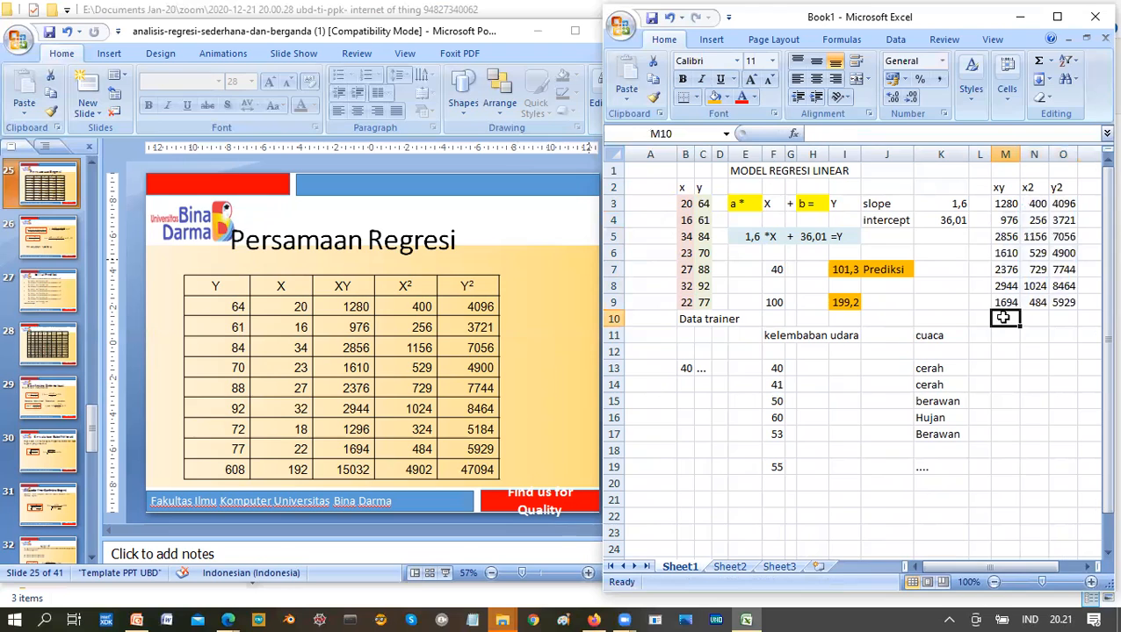
left_click(1038, 57)
key("Return")
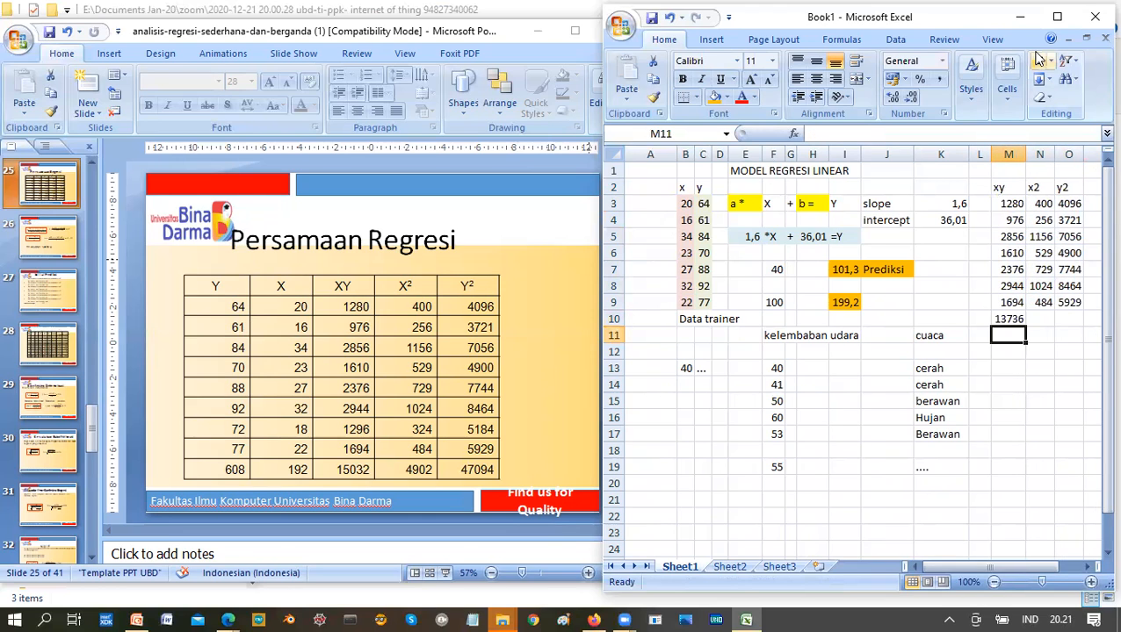
- Copy the xy total formula across to N10:O10 and widen column O to fit its total
key("Up")
key("ctrl+c")
key("shift+Right")
key("shift+Right")
key("Return")
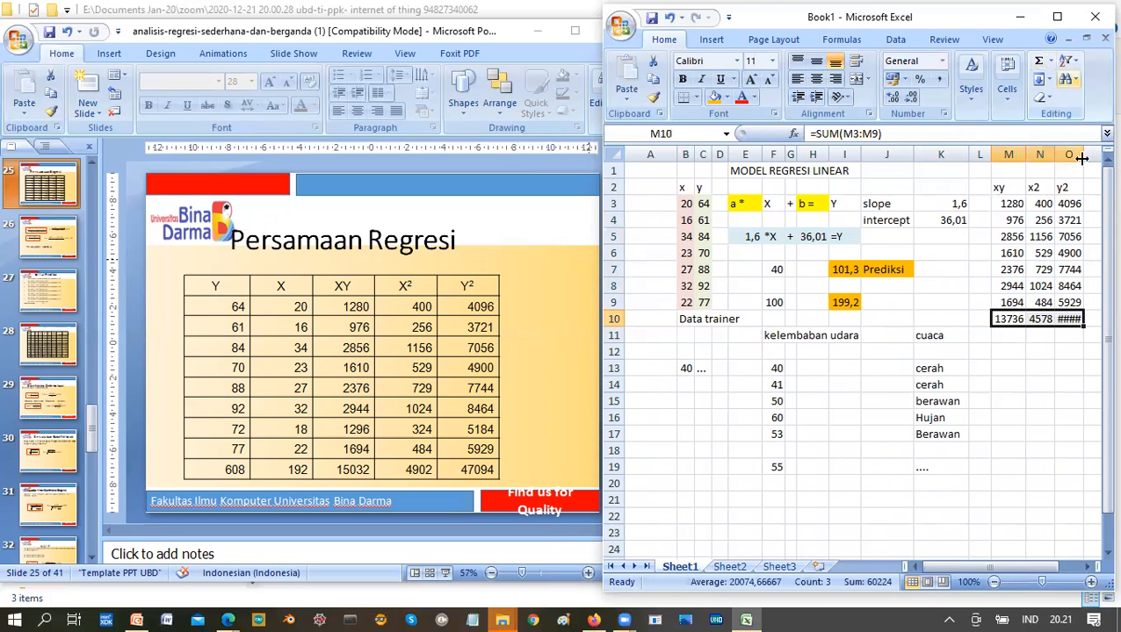
key("alt+o")
key("c")
key("a")
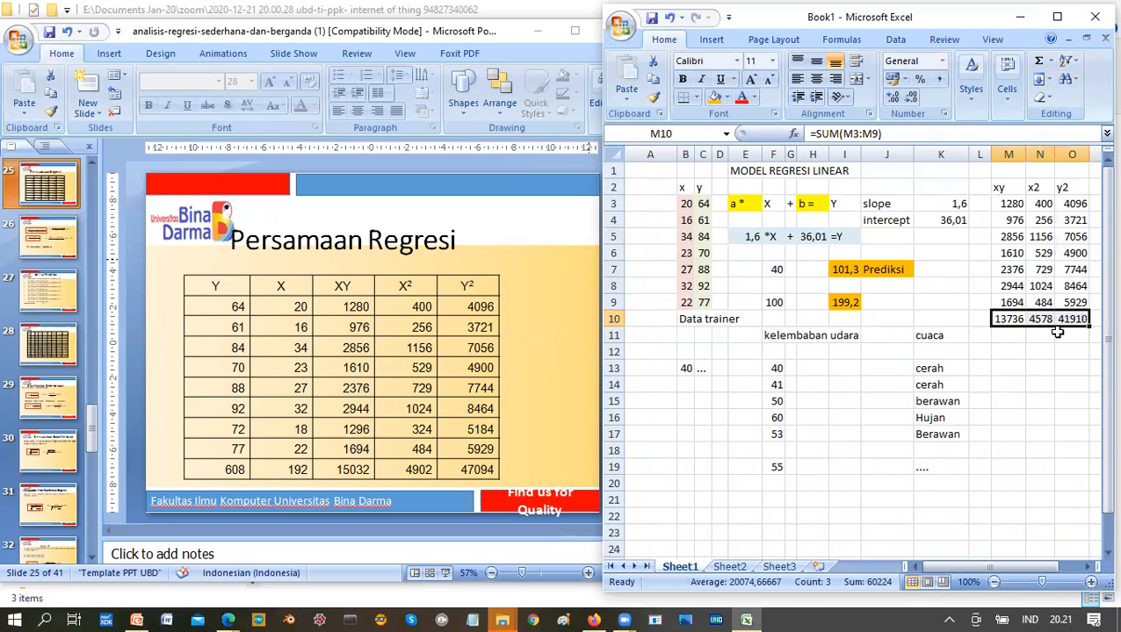
- Copy the sum formula from M10 into B10:C10 and widen columns B and C to fit the totals
key("shift+Left")
key("shift+Left")
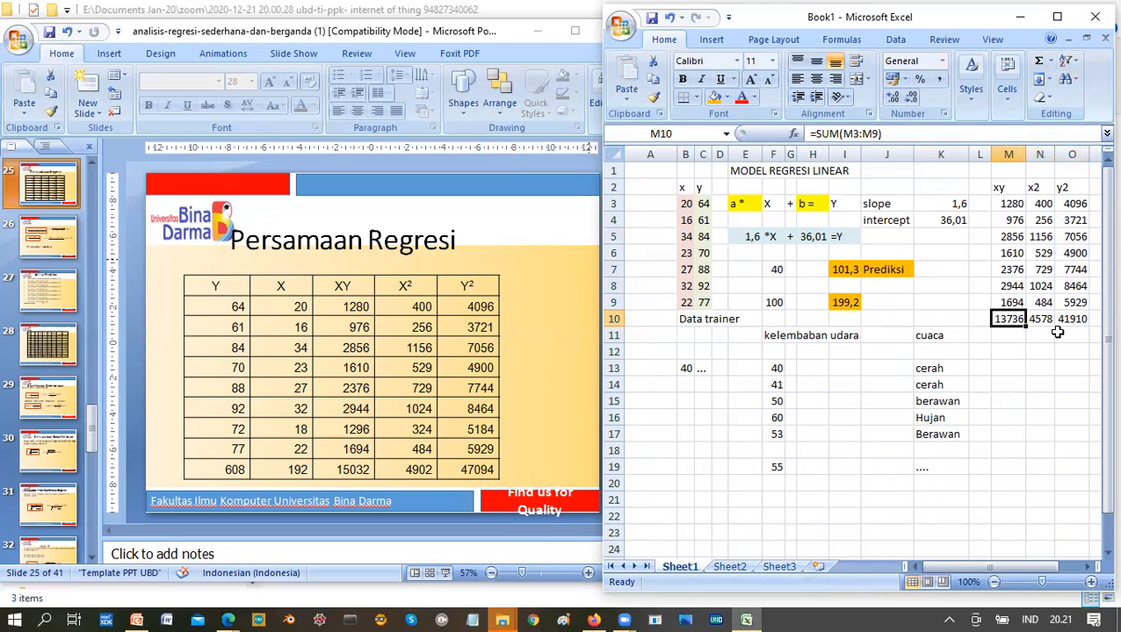
key("ctrl+c")
key("Left")
key("Left")
key("Left")
key("Left")
key("Left")
key("Left")
key("Left")
key("Left")
key("Left")
key("Left")
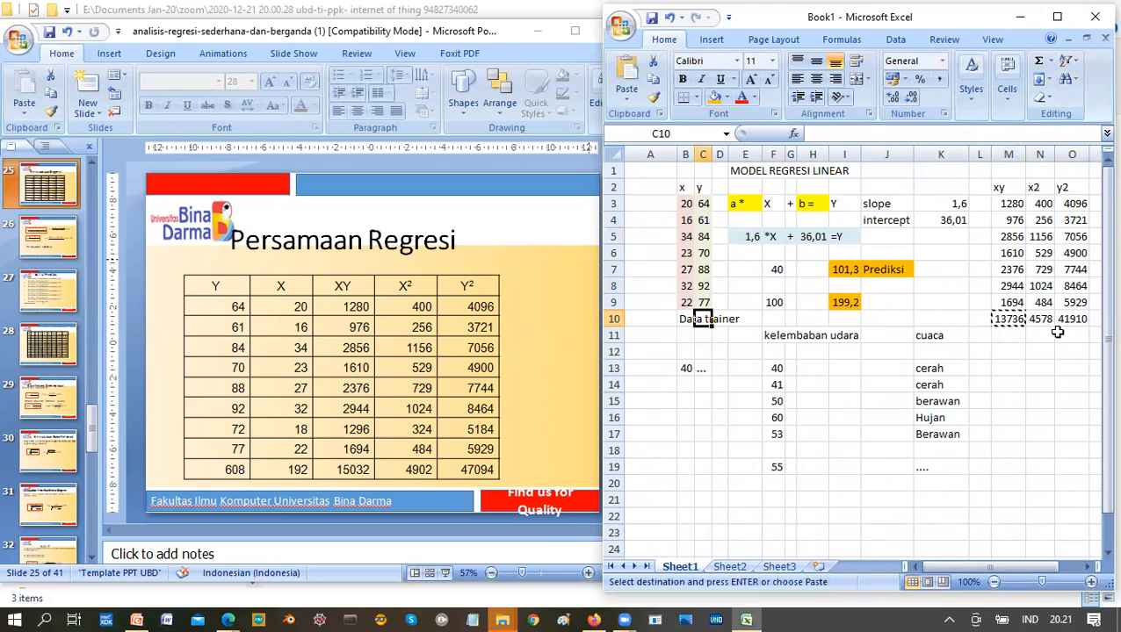
key("Left")
key("shift+Right")
key("Return")
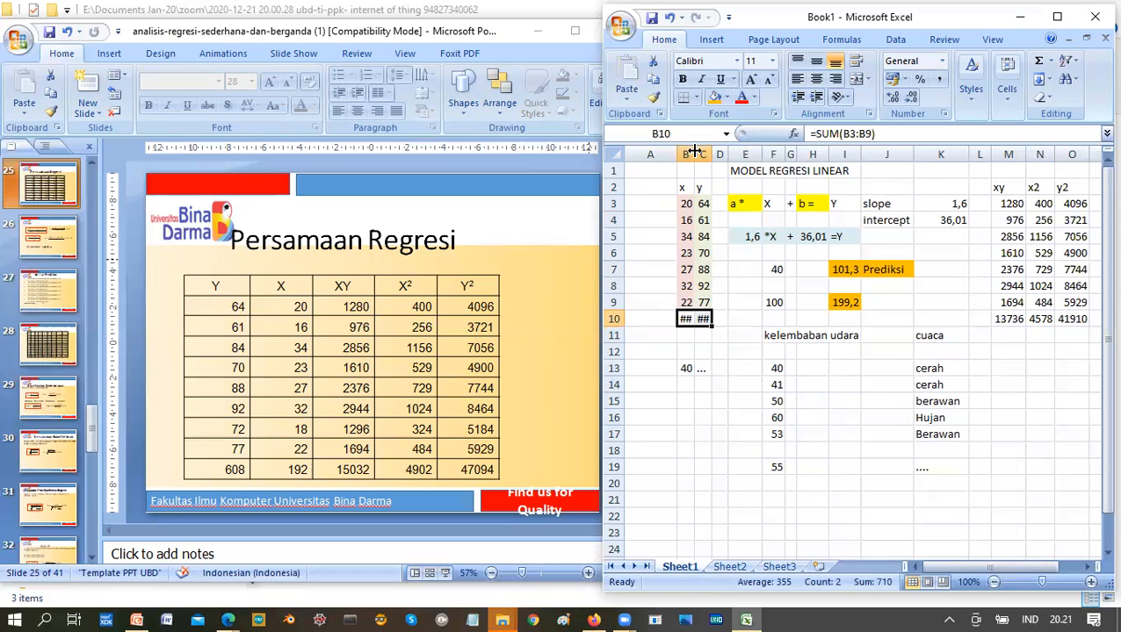
left_click_drag(694, 154, 701, 154)
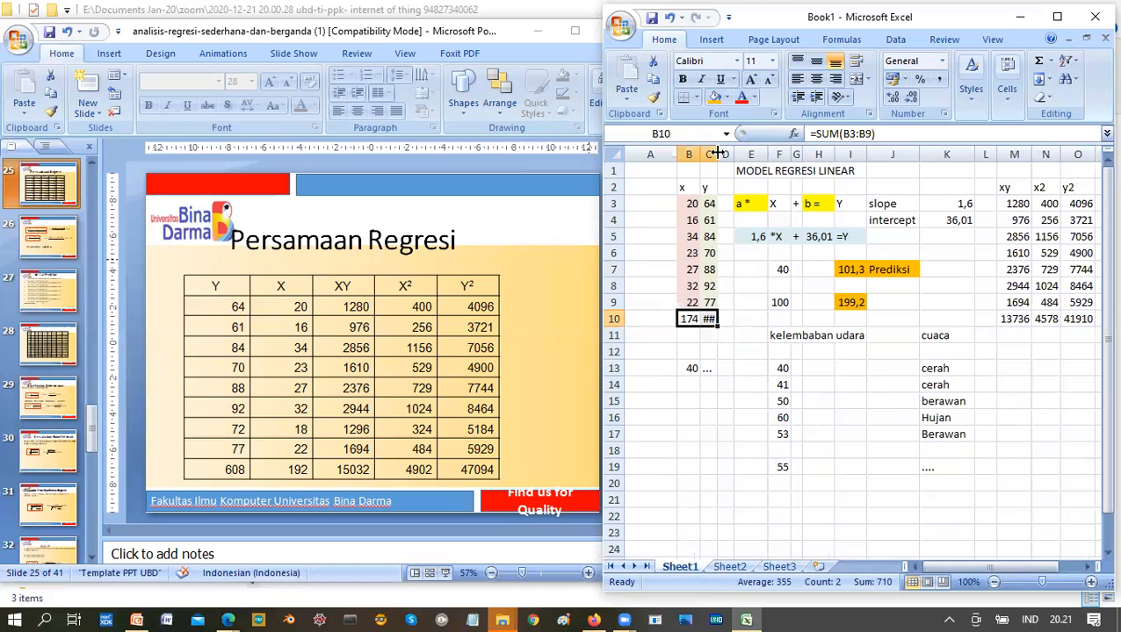
double_click(718, 154)
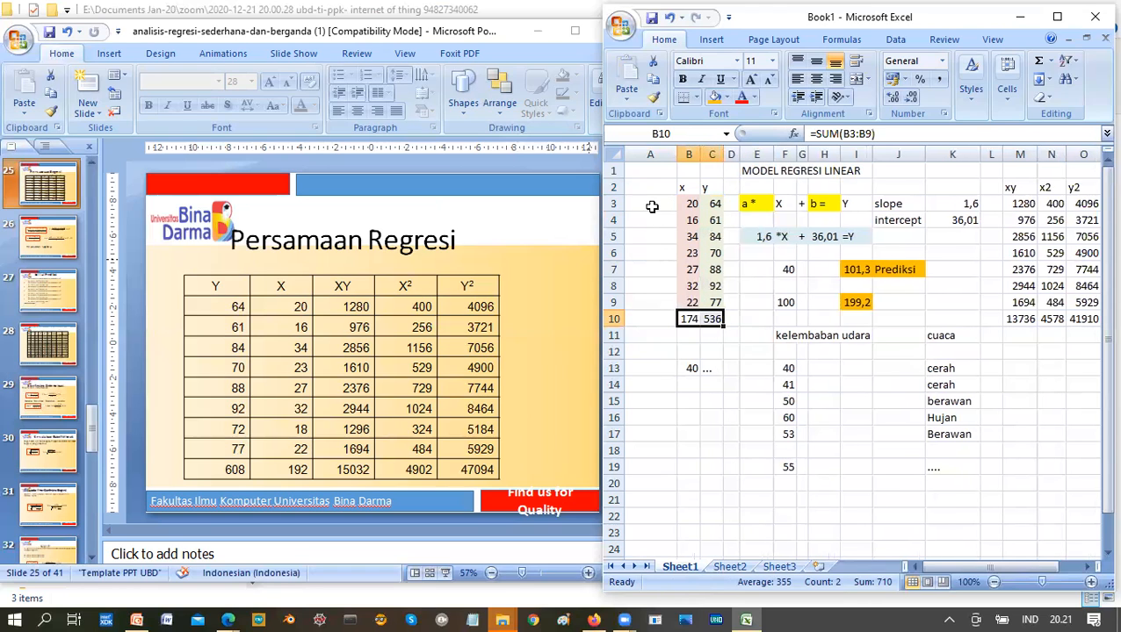
- Enter the label "Data Trainer" in A3 beside the x and y data
left_click(652, 207)
type("D")
type("ata T")
type("raining")
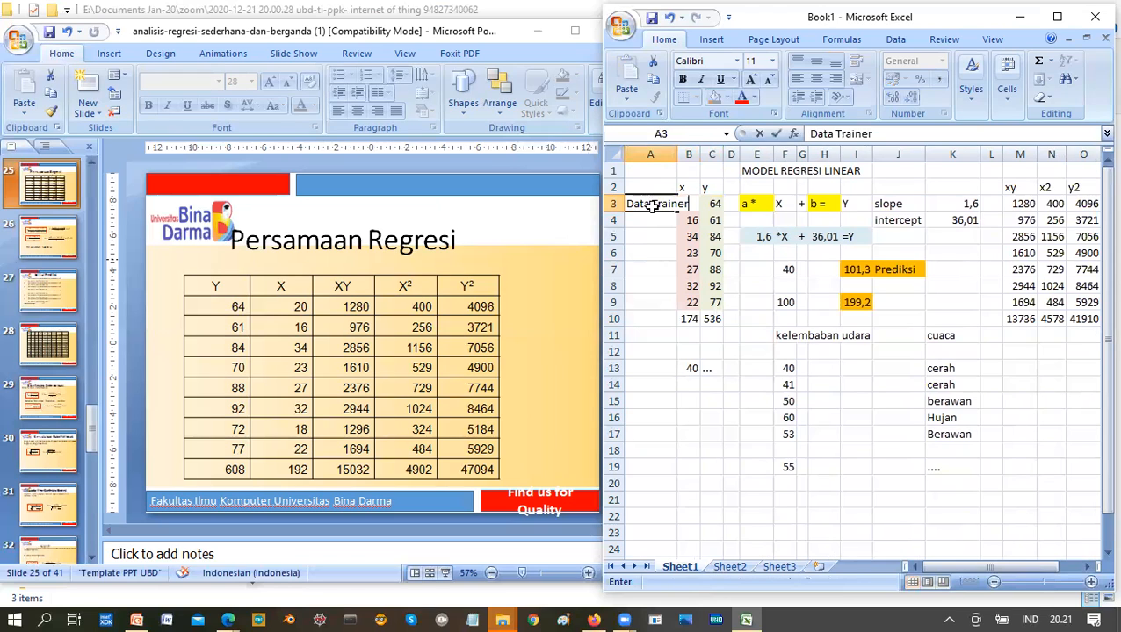
key("Return")
- Widen column A to fit the "Data Trainer" label in A3
left_click_drag(652, 207, 651, 302)
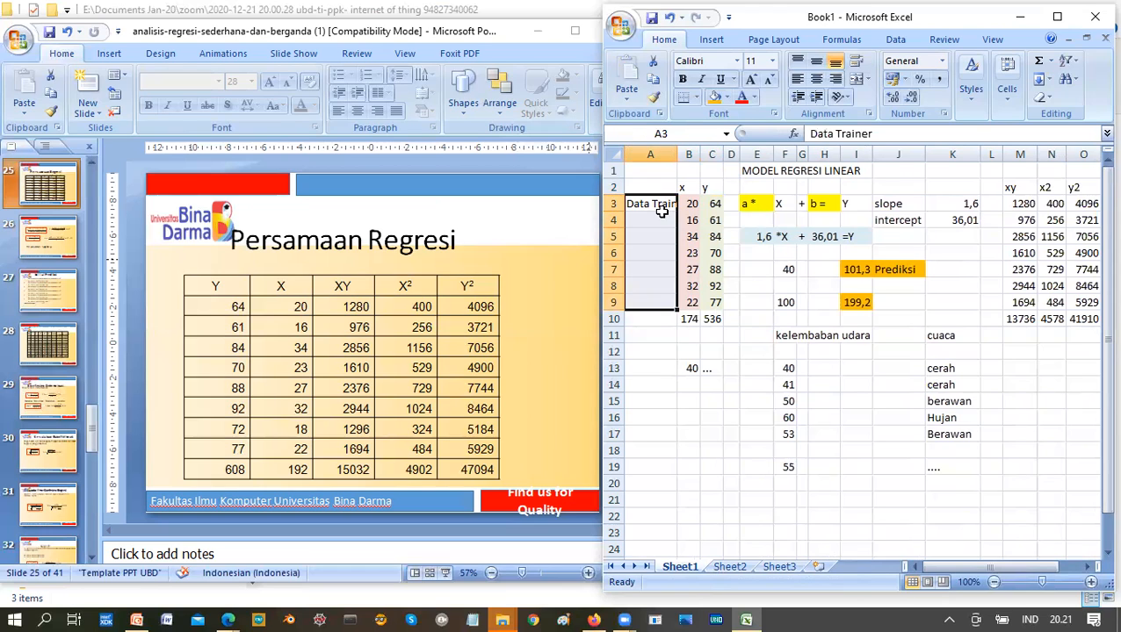
right_click(663, 212)
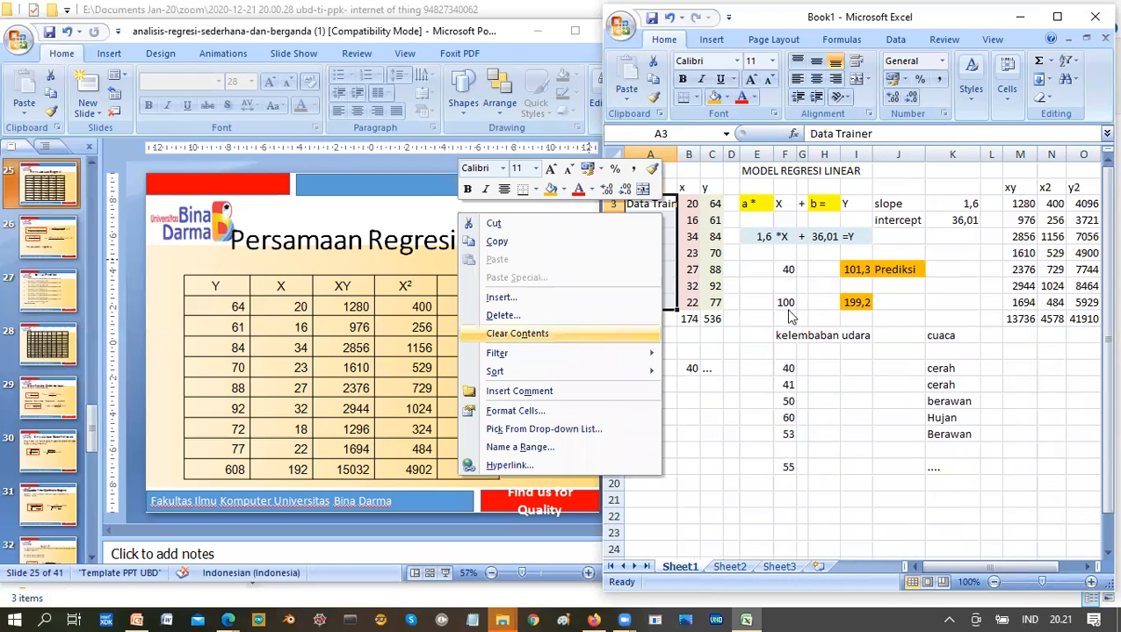
left_click(671, 195)
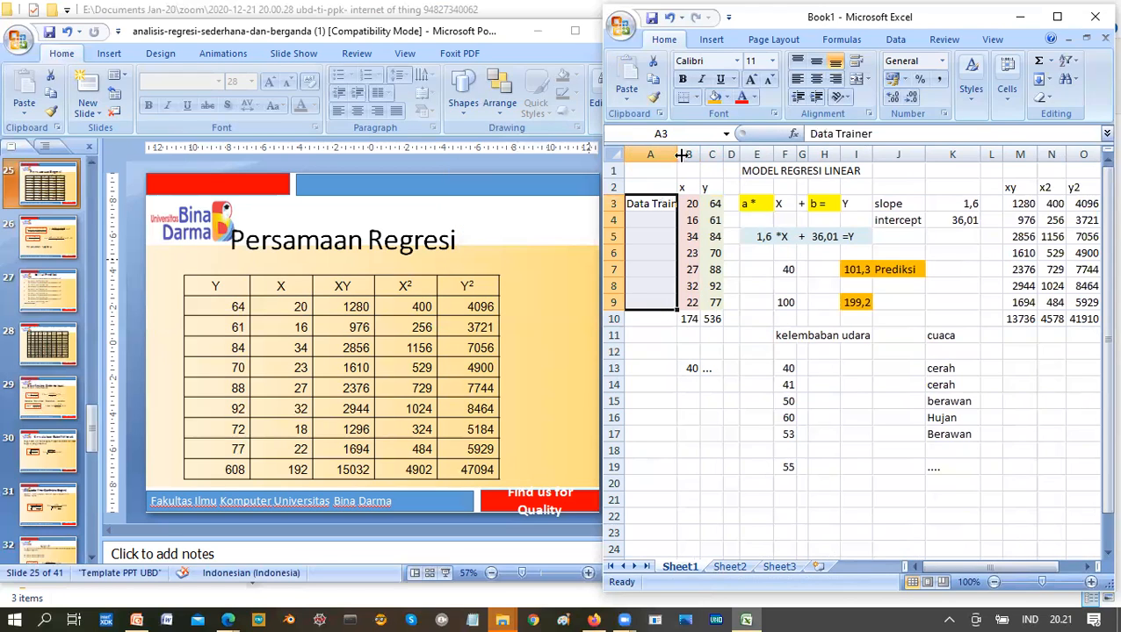
double_click(681, 155)
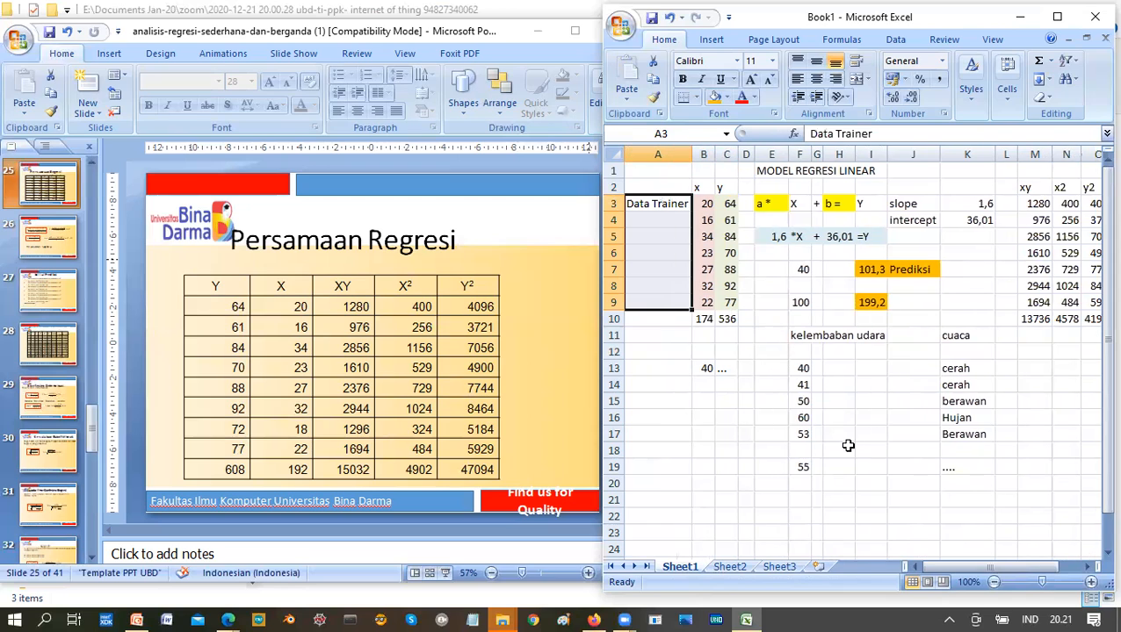
- Enlarge the Excel window sideways until columns A to O of the regression sheet fit in view
mouse_move(606, 360)
left_mouse_down()
mouse_move(604, 370)
mouse_move(492, 371)
mouse_move(603, 356)
left_mouse_up()
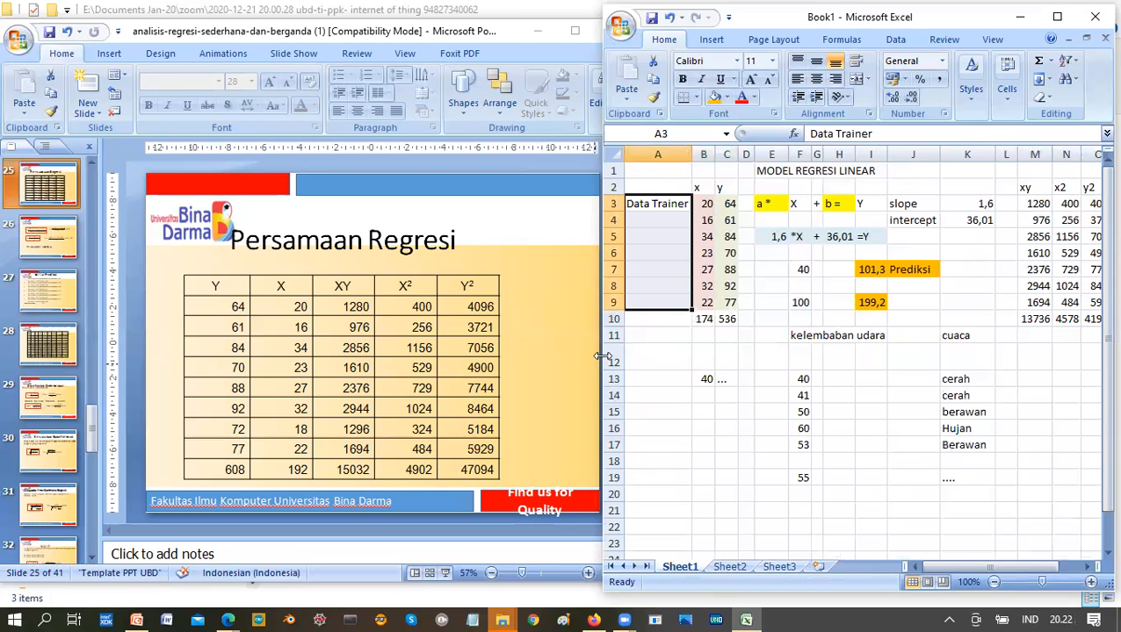
left_click_drag(602, 355, 497, 346)
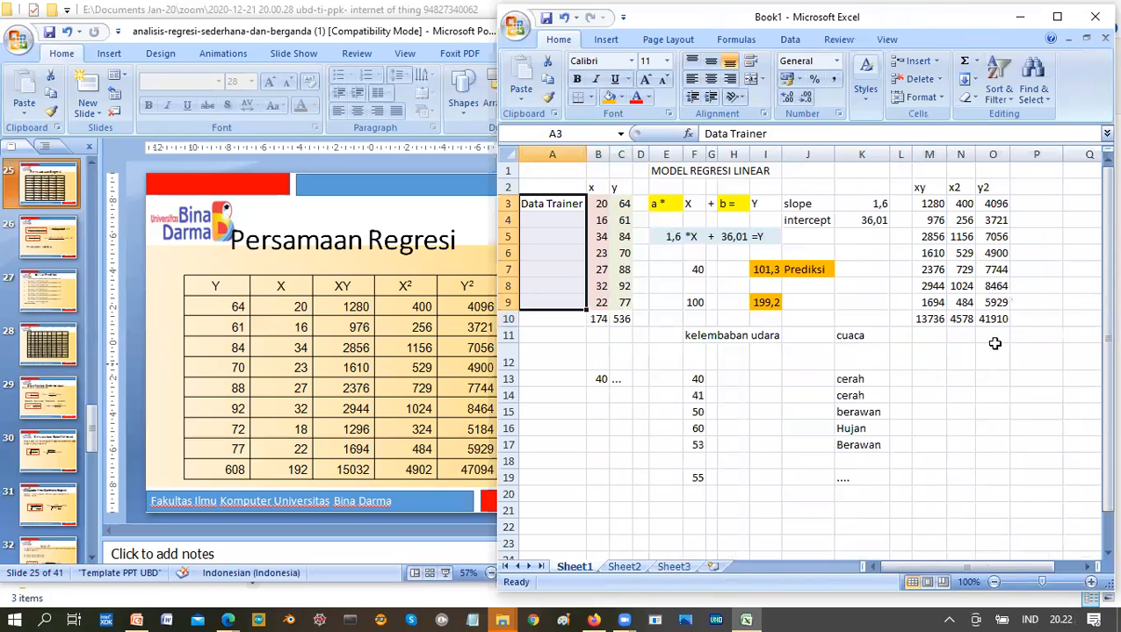
left_click(991, 349)
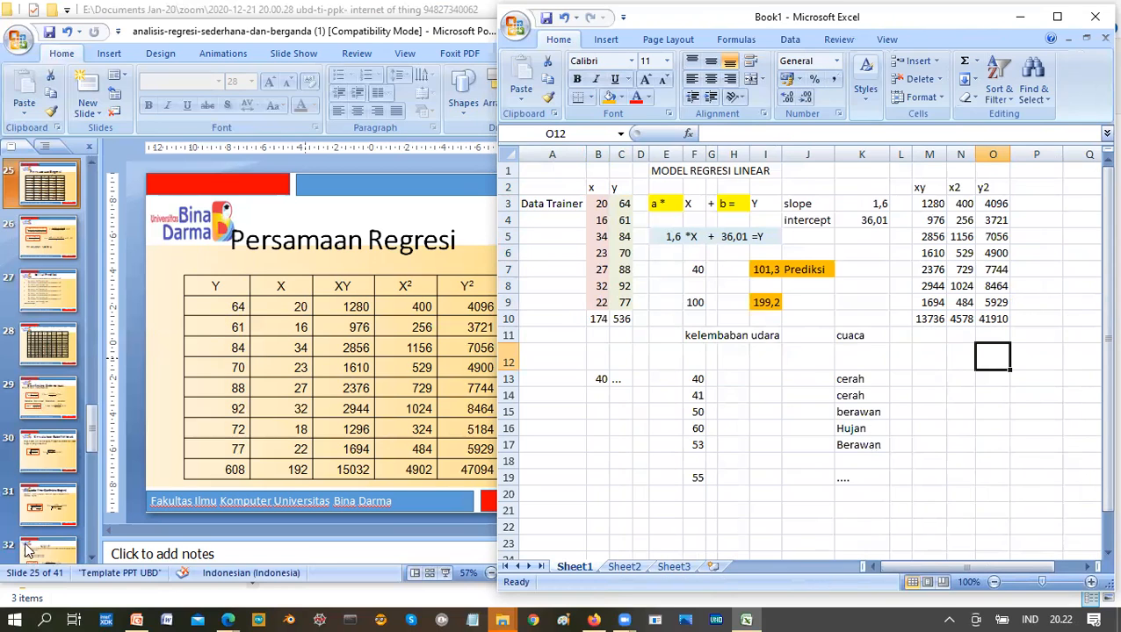
- Compare the b and a coefficient formulas on slide 26 with the SLOPE and INTERCEPT formulas in K3 and K4 of the Excel sheet
left_click(52, 239)
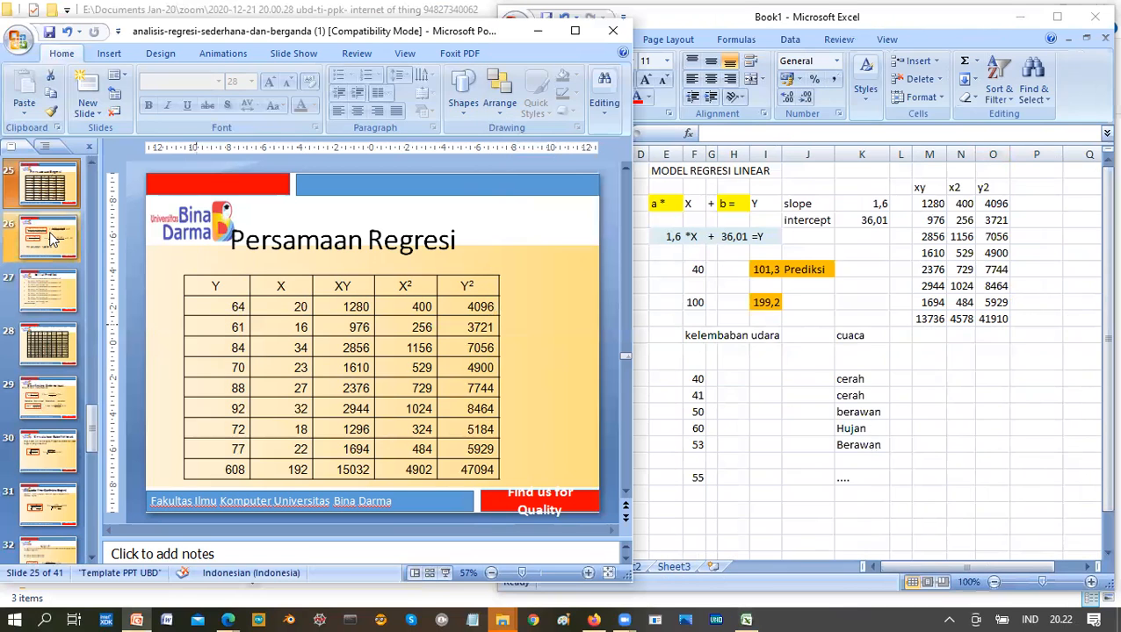
left_click(53, 239)
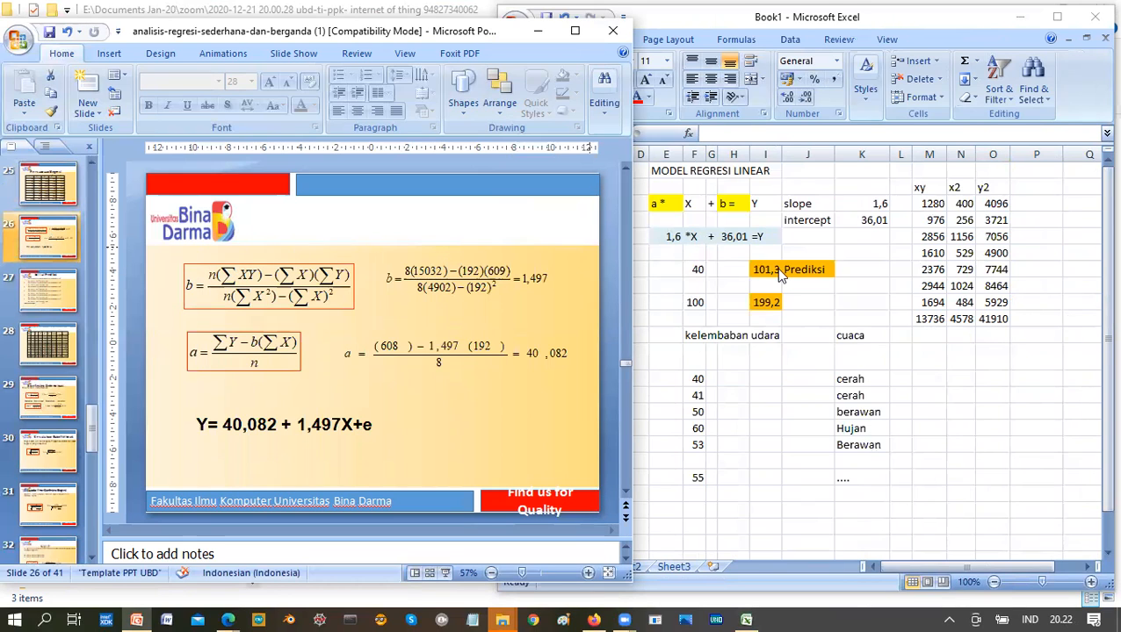
left_click(636, 201)
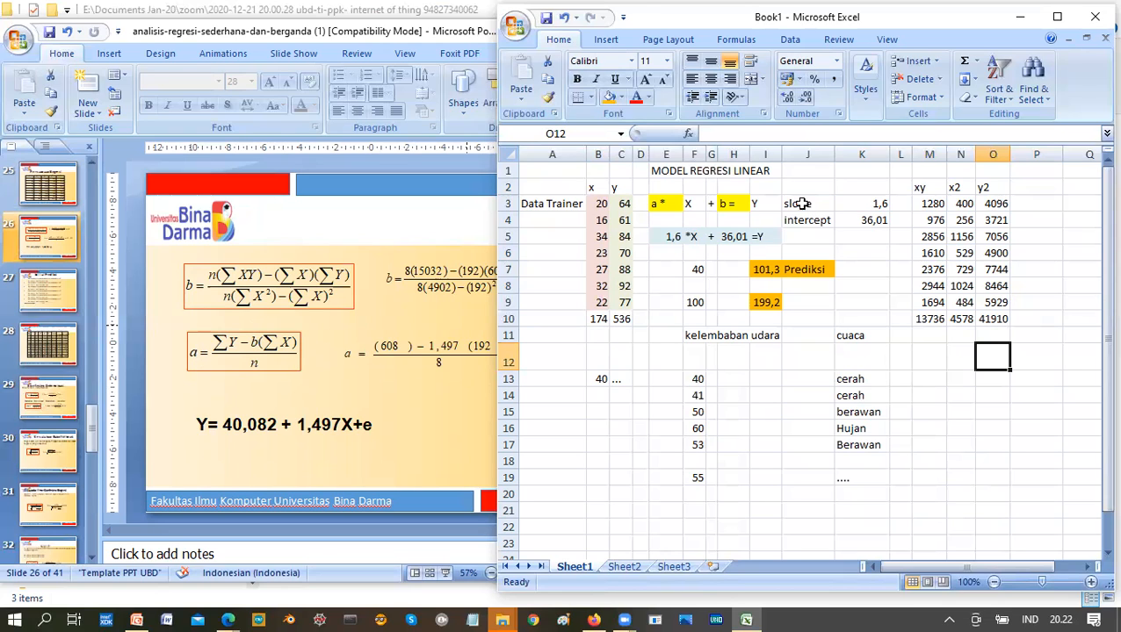
left_click(873, 204)
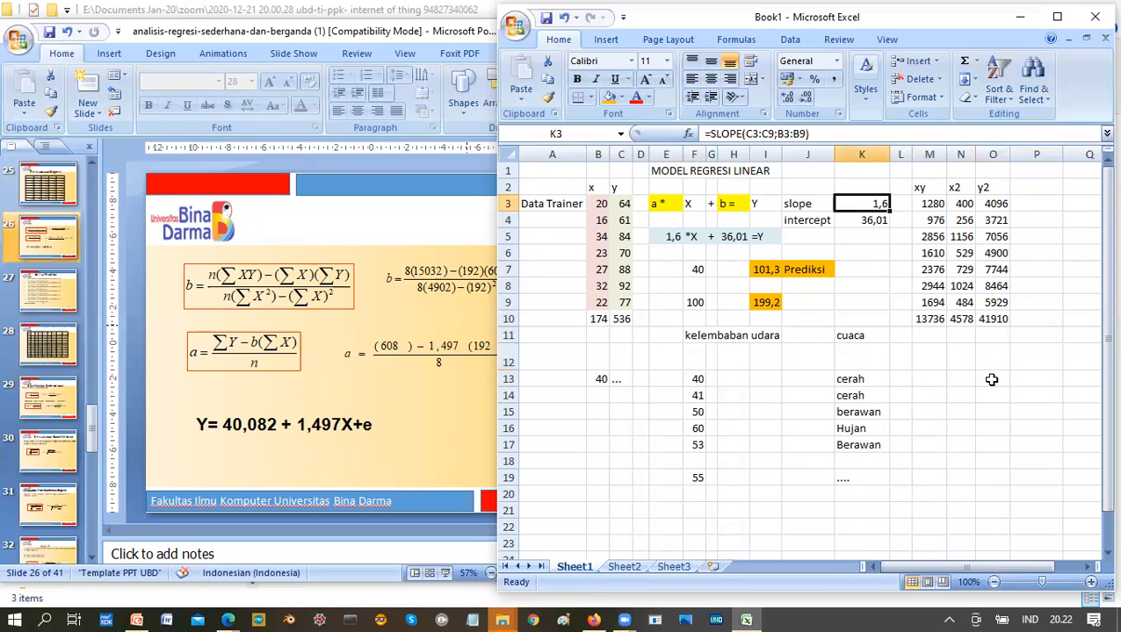
key("Down")
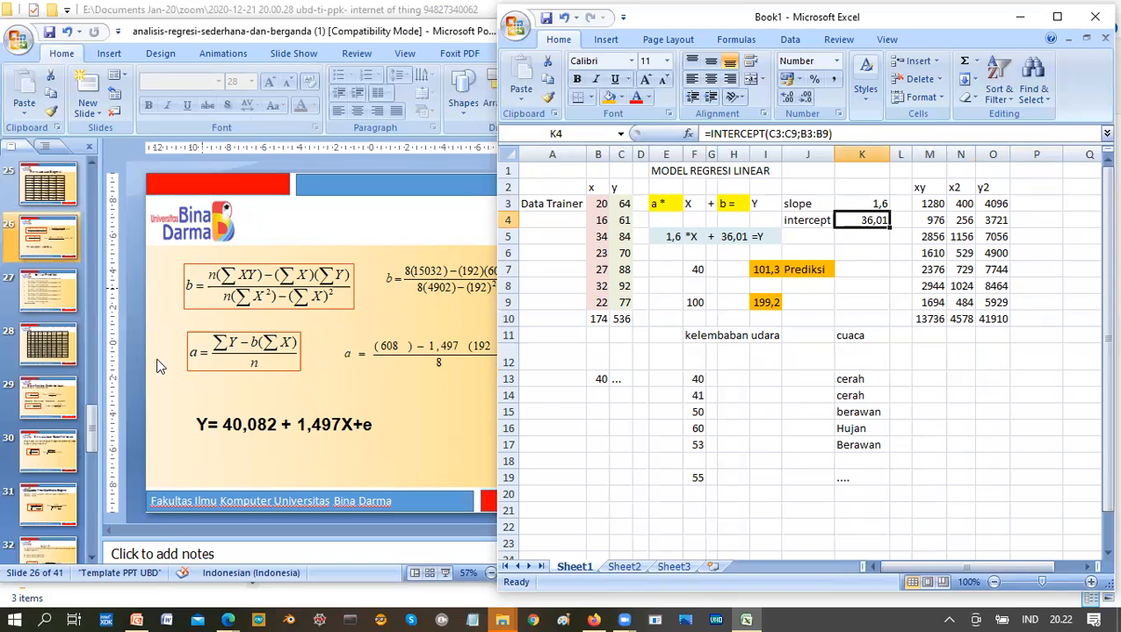
left_click(177, 439)
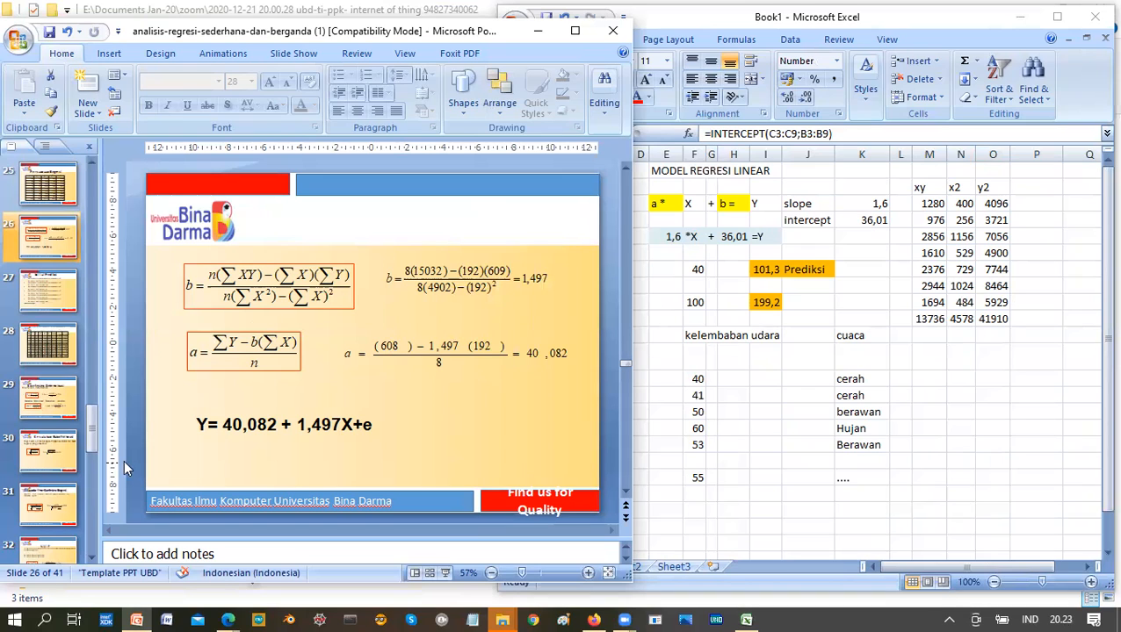
- Open the "Nilai Prediksi" slide and enter its promotion value 34 as a new x value in F10 of the Excel sheet
left_click(55, 302)
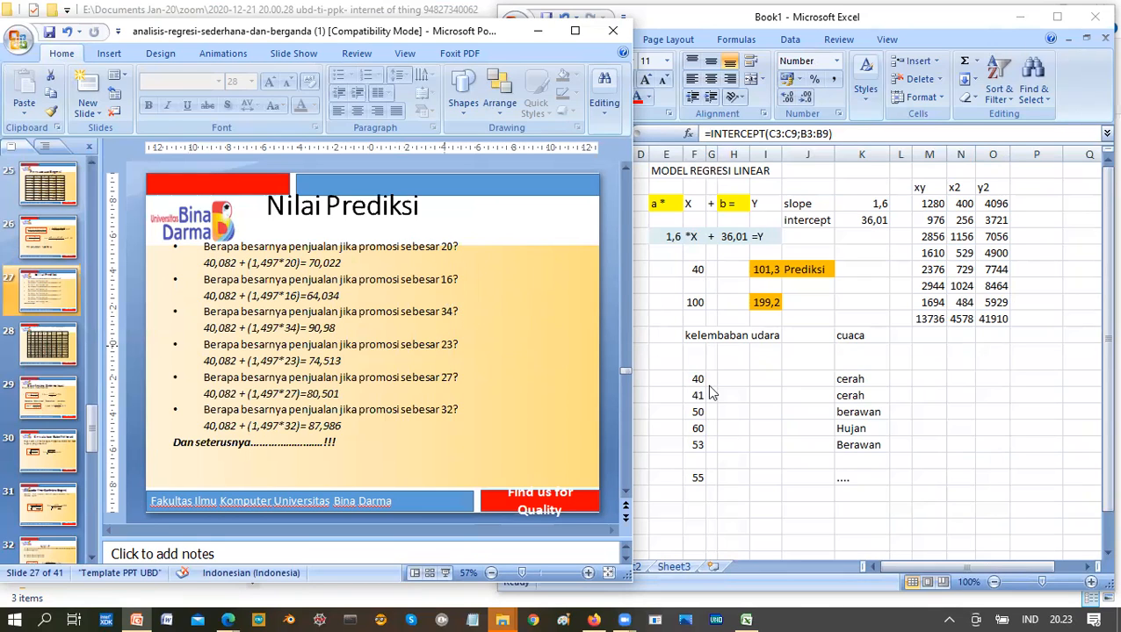
left_click(436, 313)
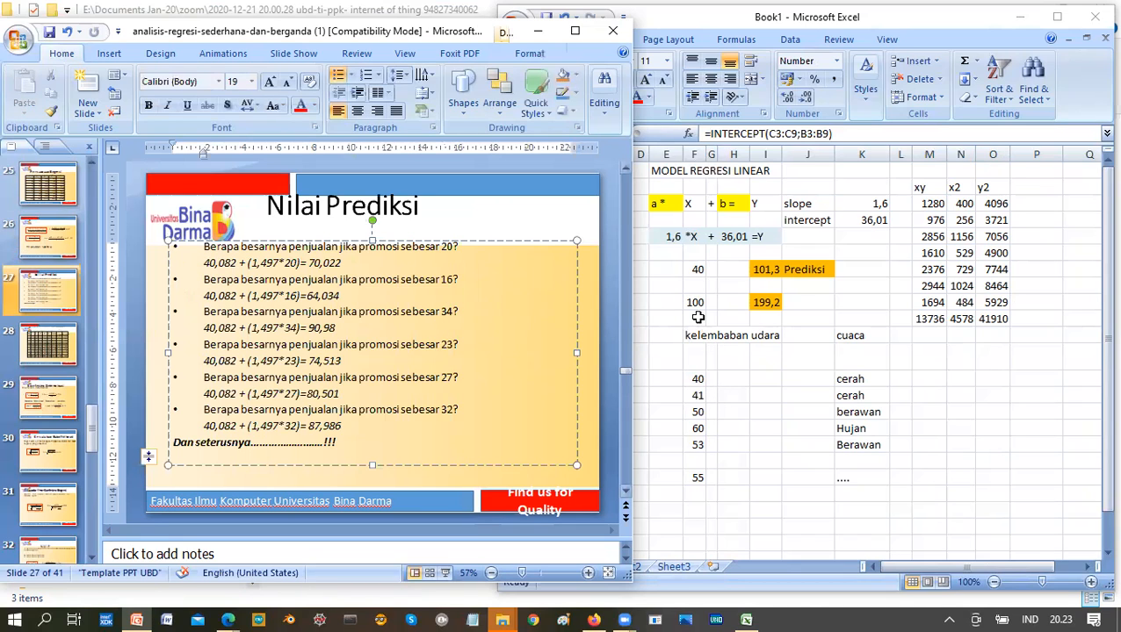
left_click(697, 318)
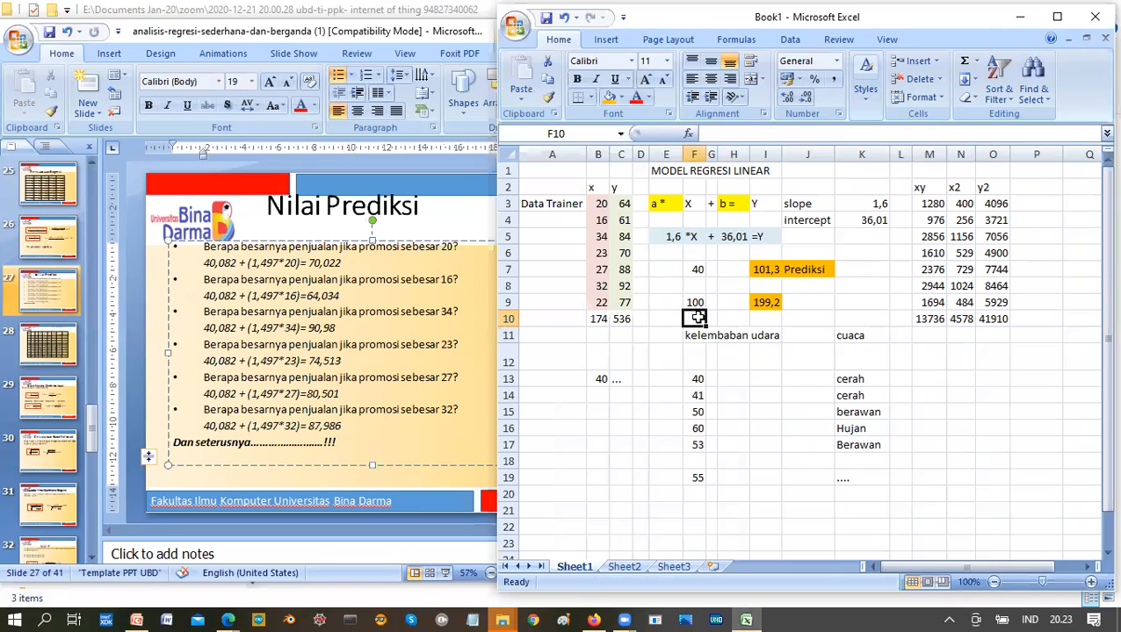
type("34")
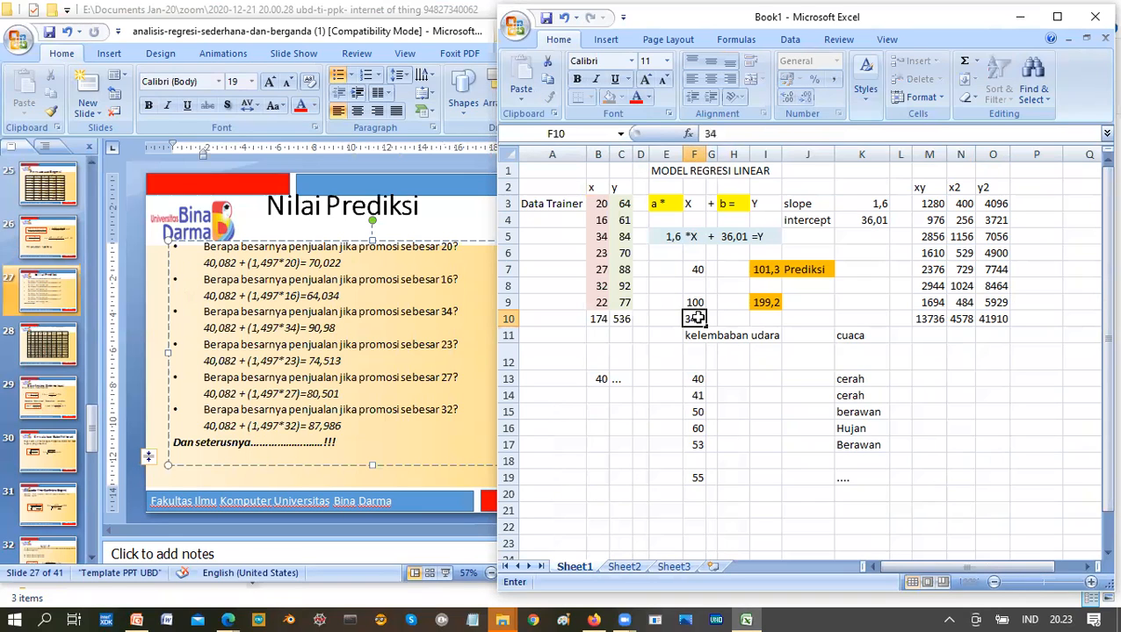
key("Right")
- Copy the prediction formula from I9 into I10 to predict y for x = 34
key("Right")
key("Right")
key("Up")
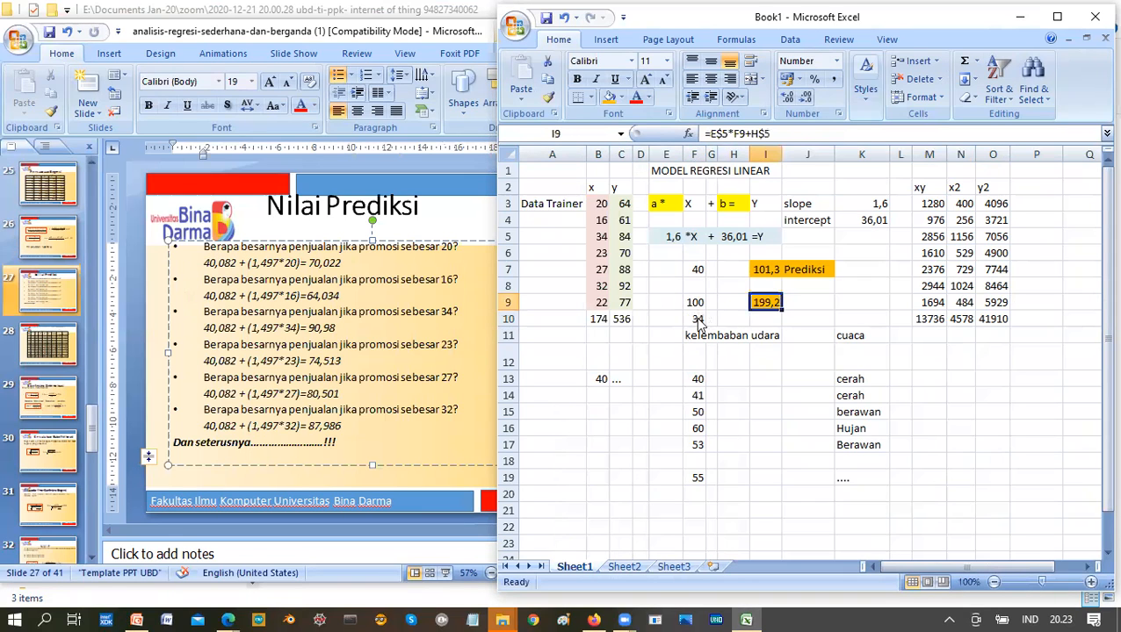
key("ctrl+c")
key("Down")
key("Return")
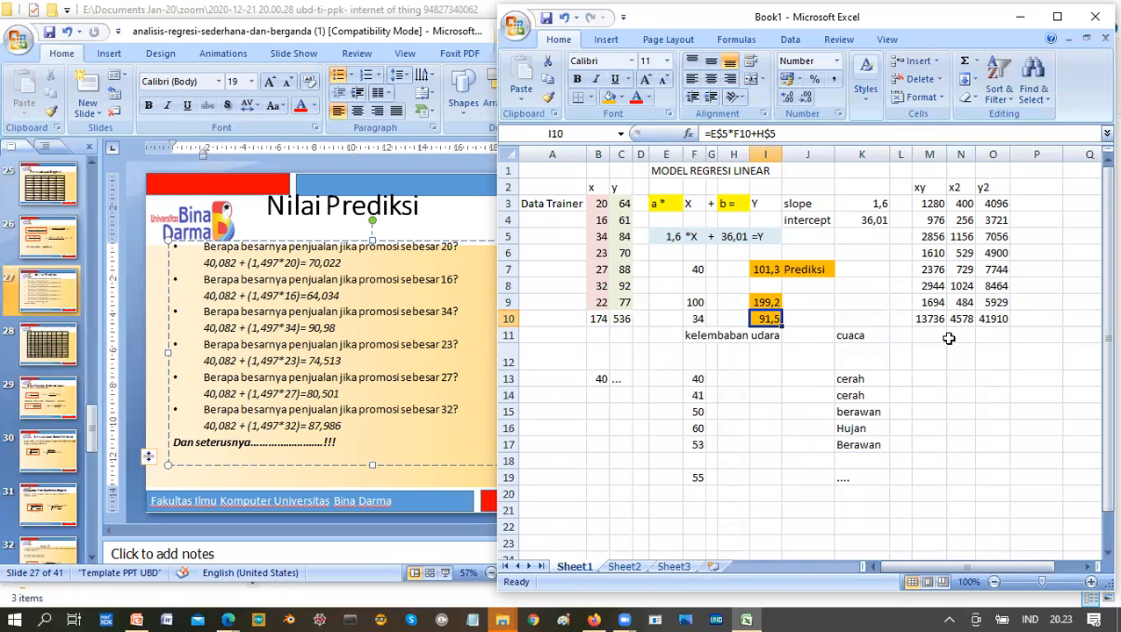
key("Up")
key("Down")
key("Up")
key("Down")
- Switch to the PowerPoint presentation and look through the slides on the regression coefficient's standard error and the F test
left_click(177, 486)
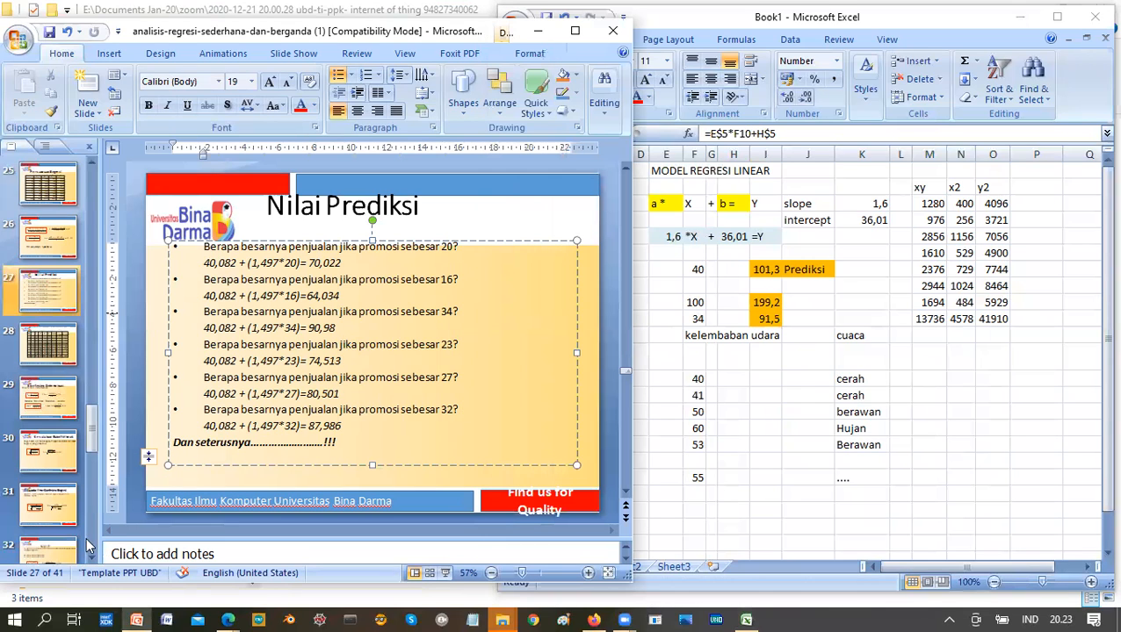
left_click(55, 518)
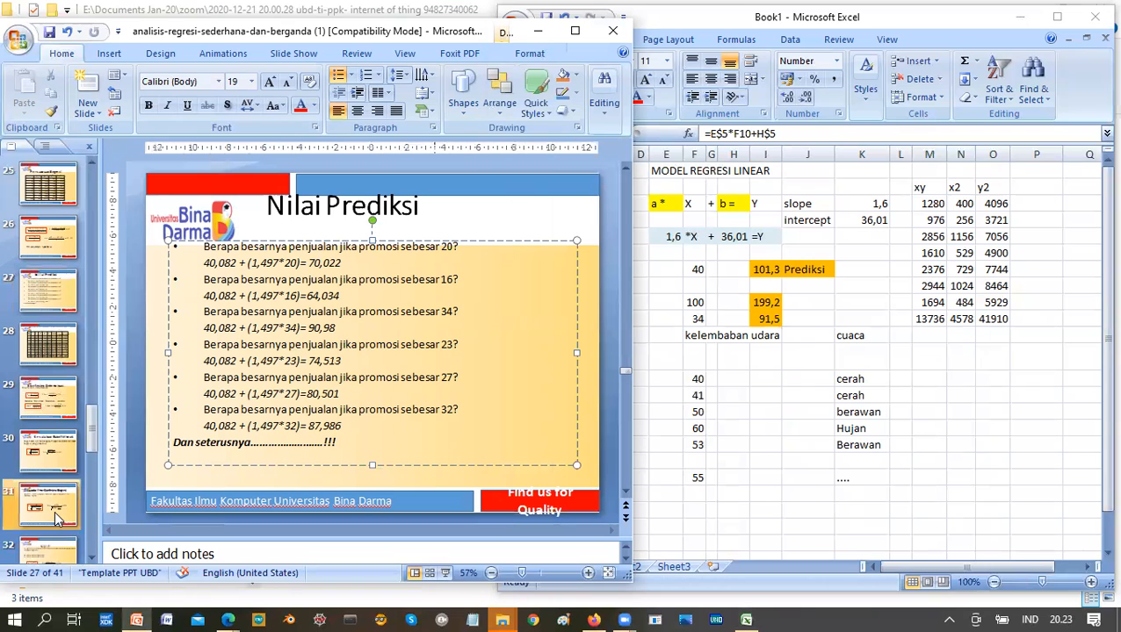
key("Down")
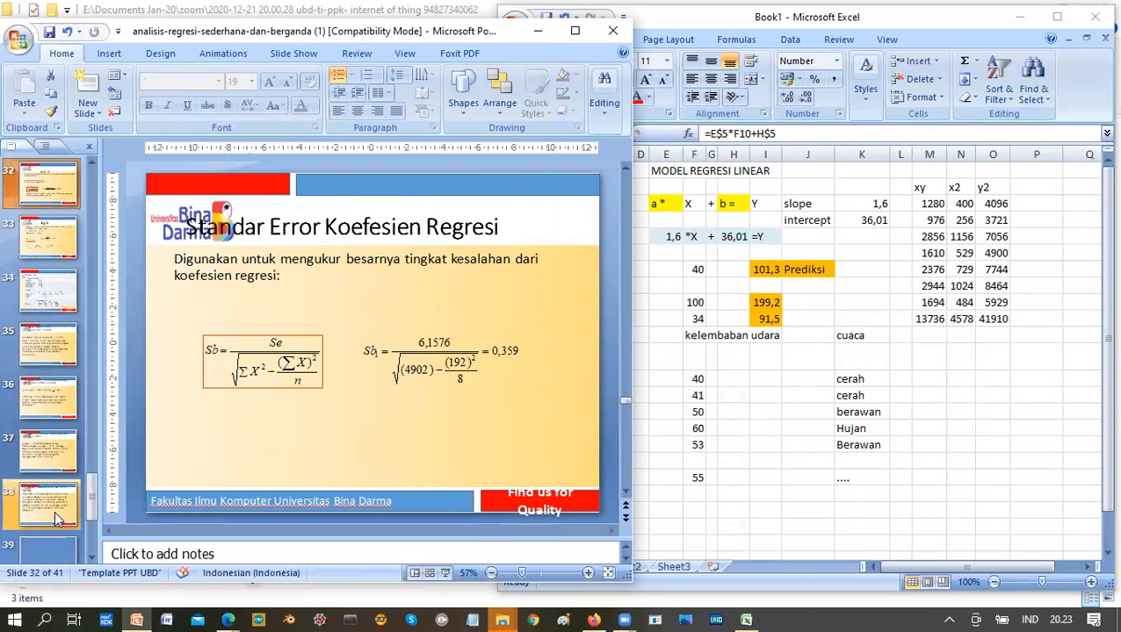
key("Down")
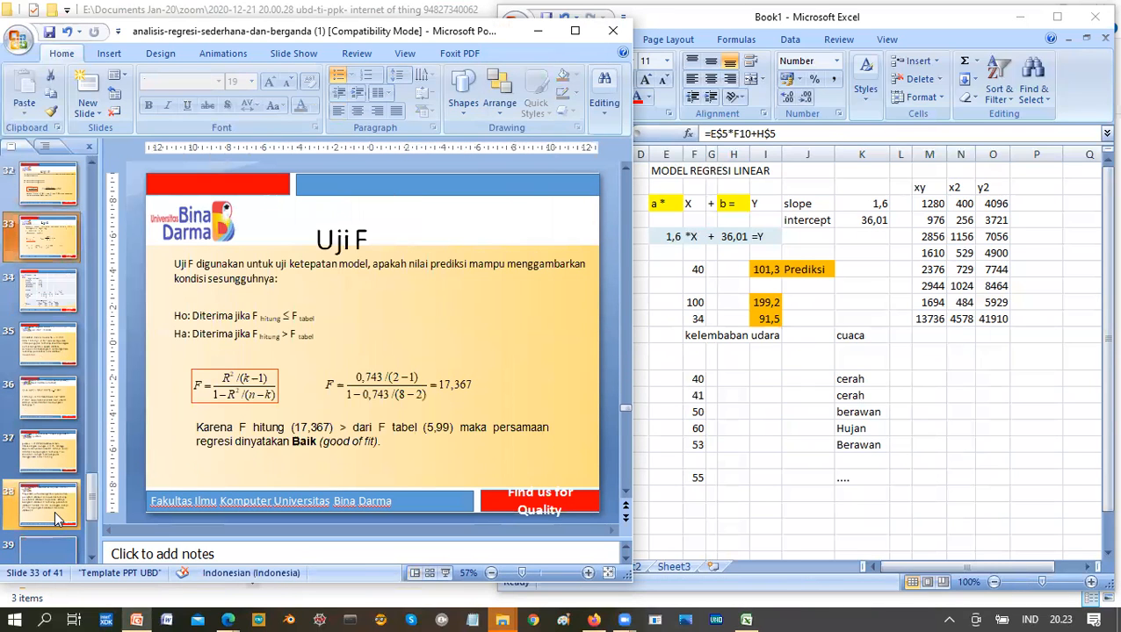
key("Up")
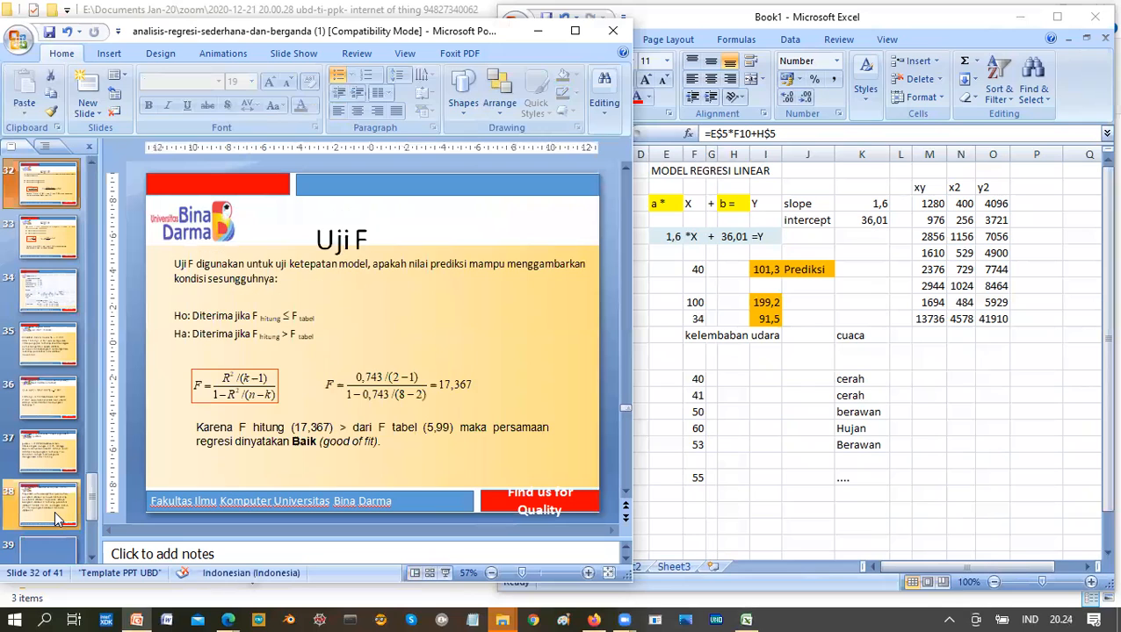
key("Up")
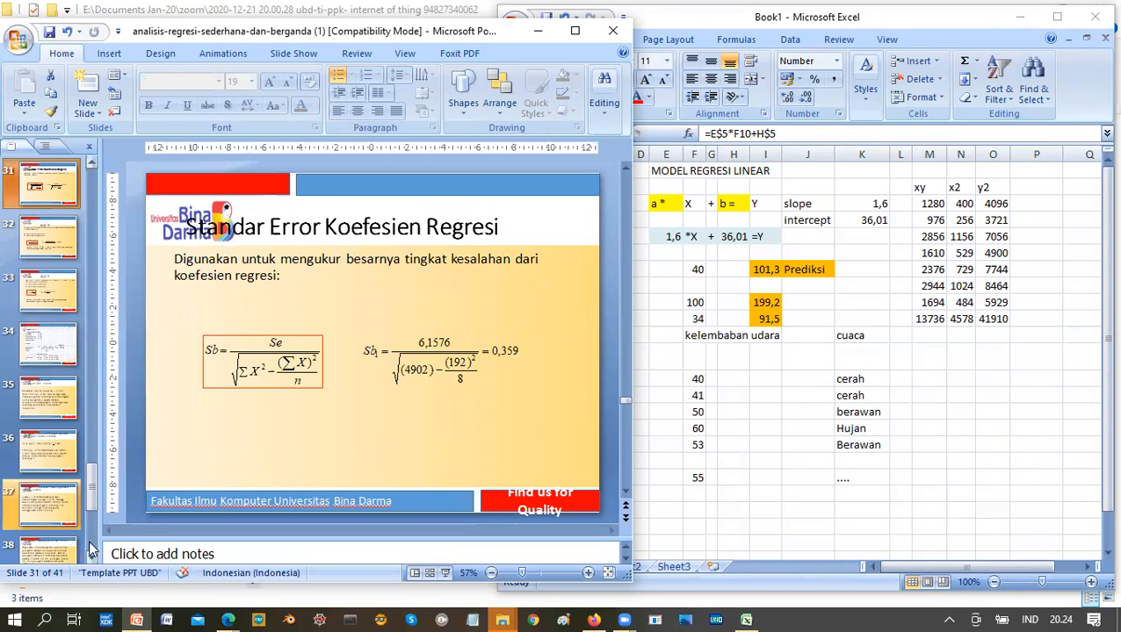
- Switch to the e-learning course page in Edge, shrink its window and examine the case study and "TUGAS LATIHAN" exercise of meeting 13
left_click(229, 615)
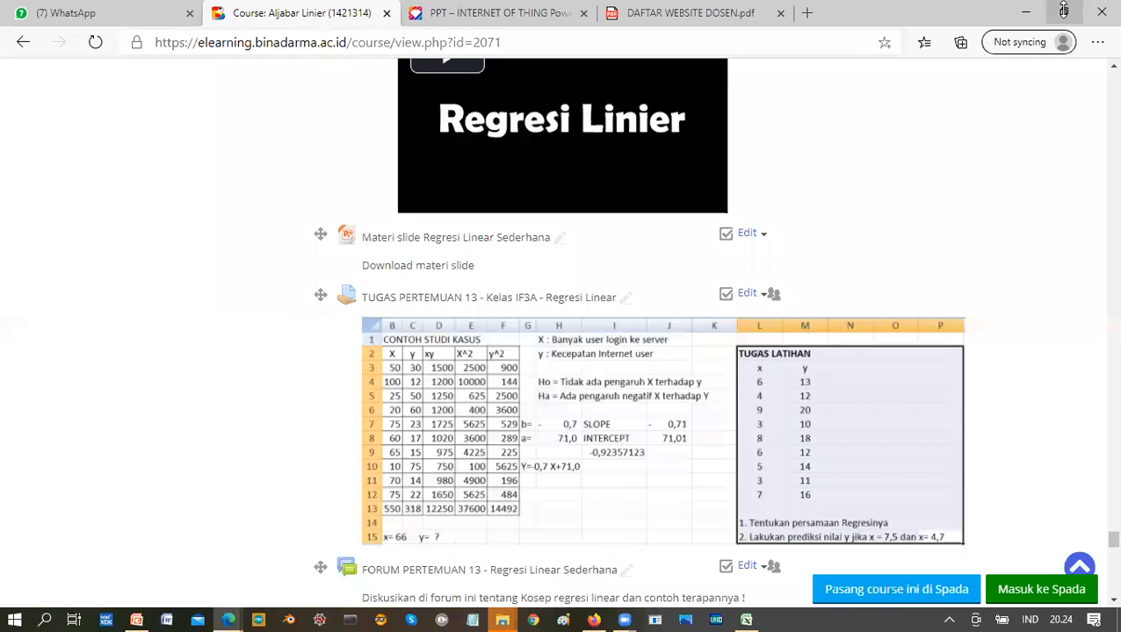
left_click(1061, 5)
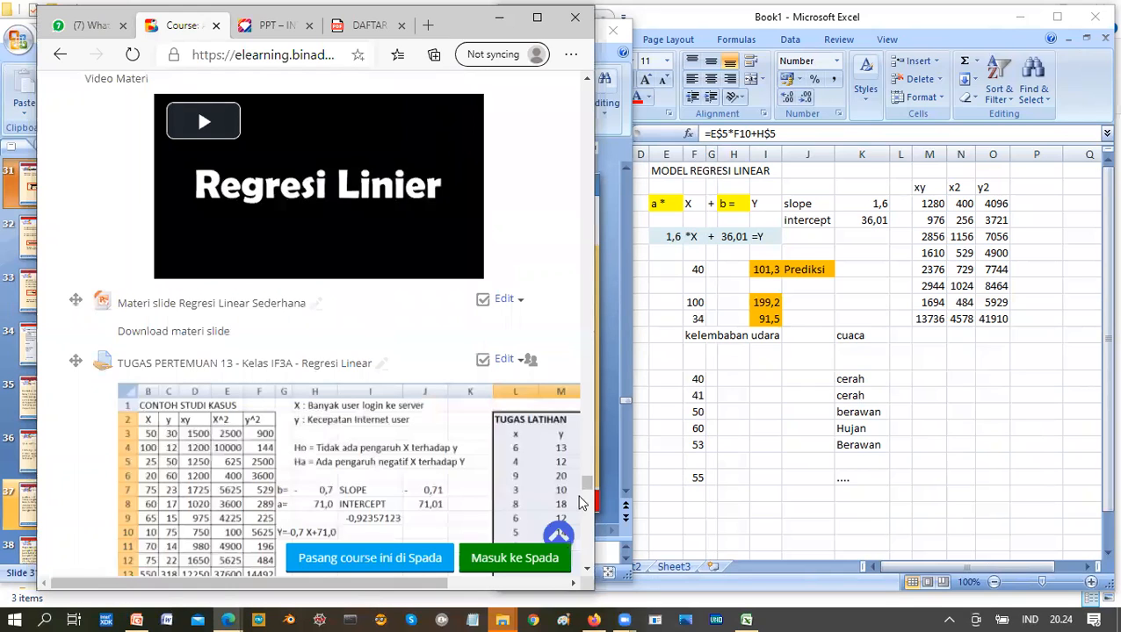
left_click(587, 565)
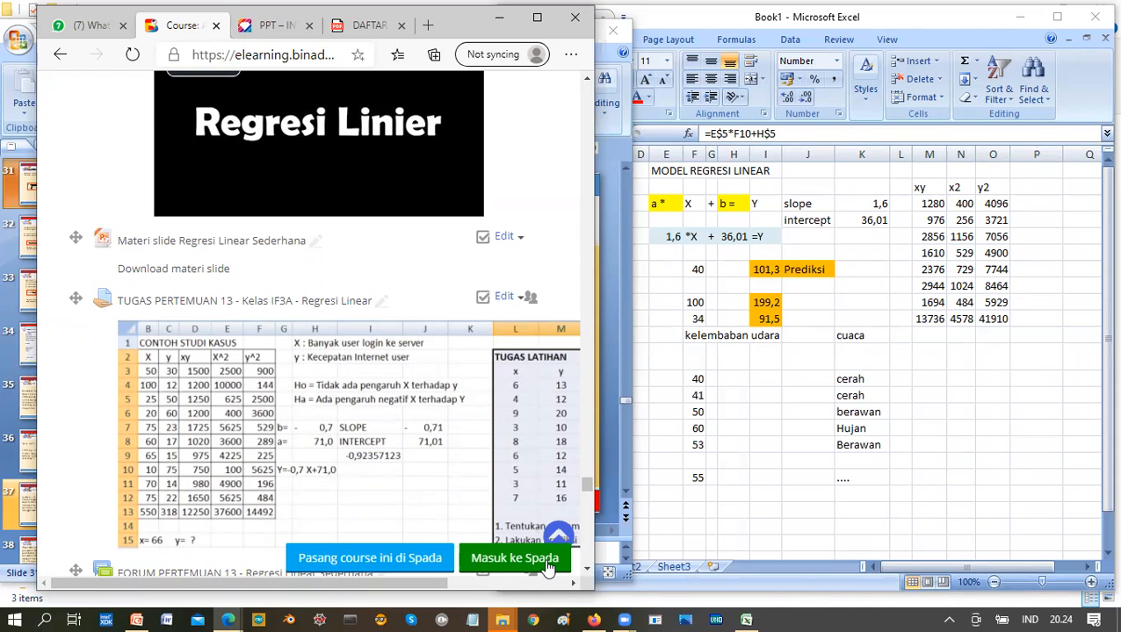
scroll(547, 567, "right", 3)
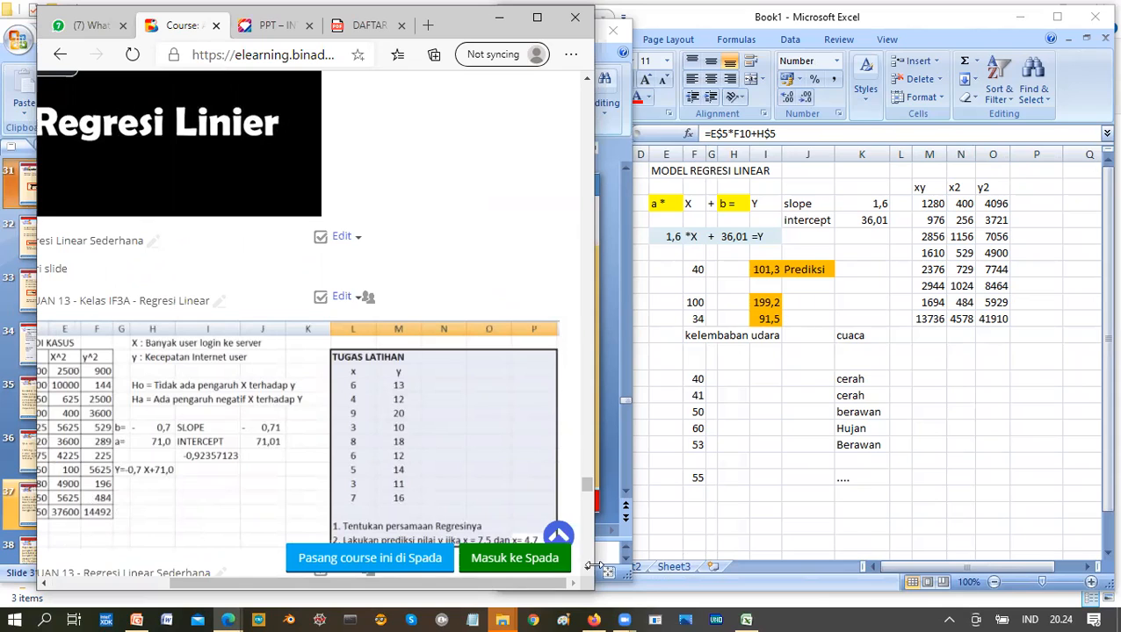
scroll(467, 484, "down", 1)
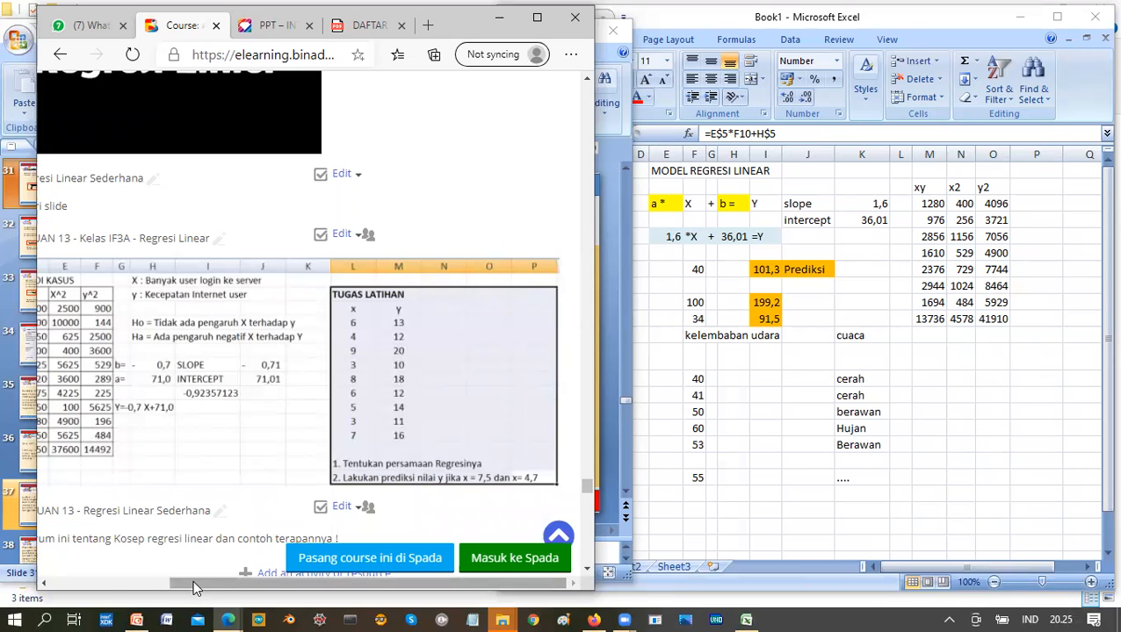
left_click_drag(192, 579, 106, 582)
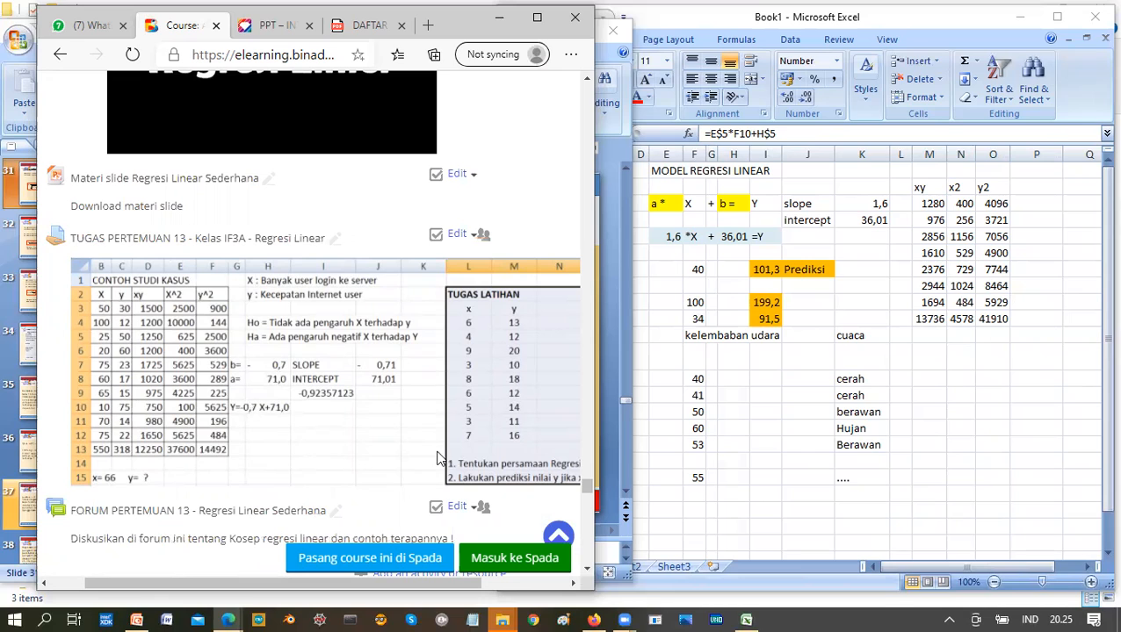
left_click_drag(305, 582, 390, 583)
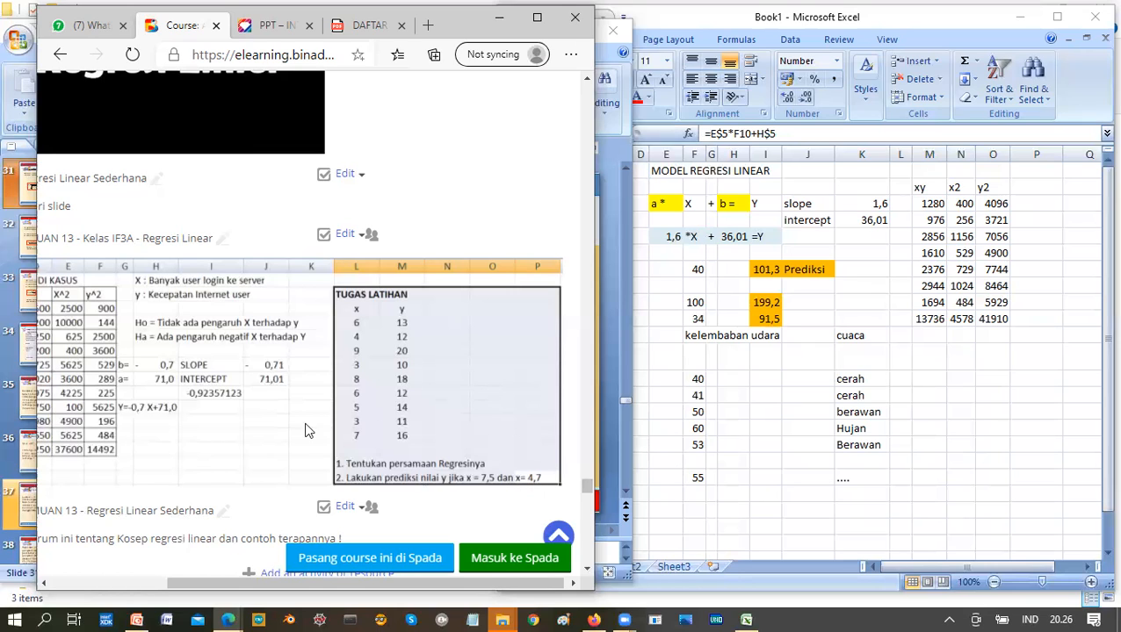
- Compare the "TUGAS LATIHAN" exercise on the course page with the linear regression model in the Excel sheet
key("alt+Tab")
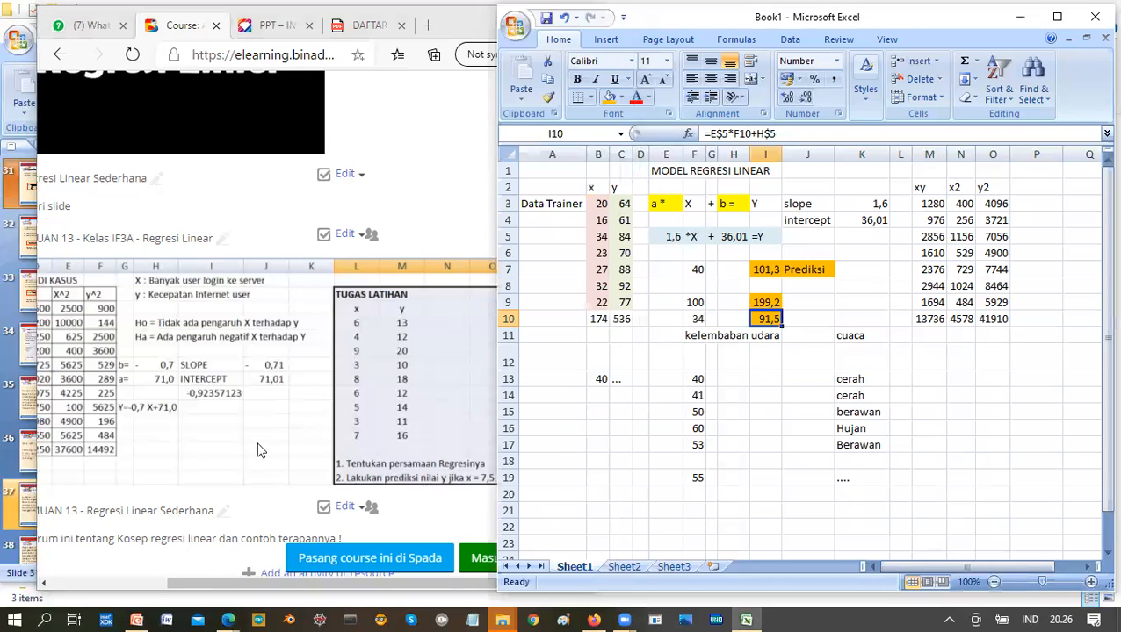
left_click(465, 142)
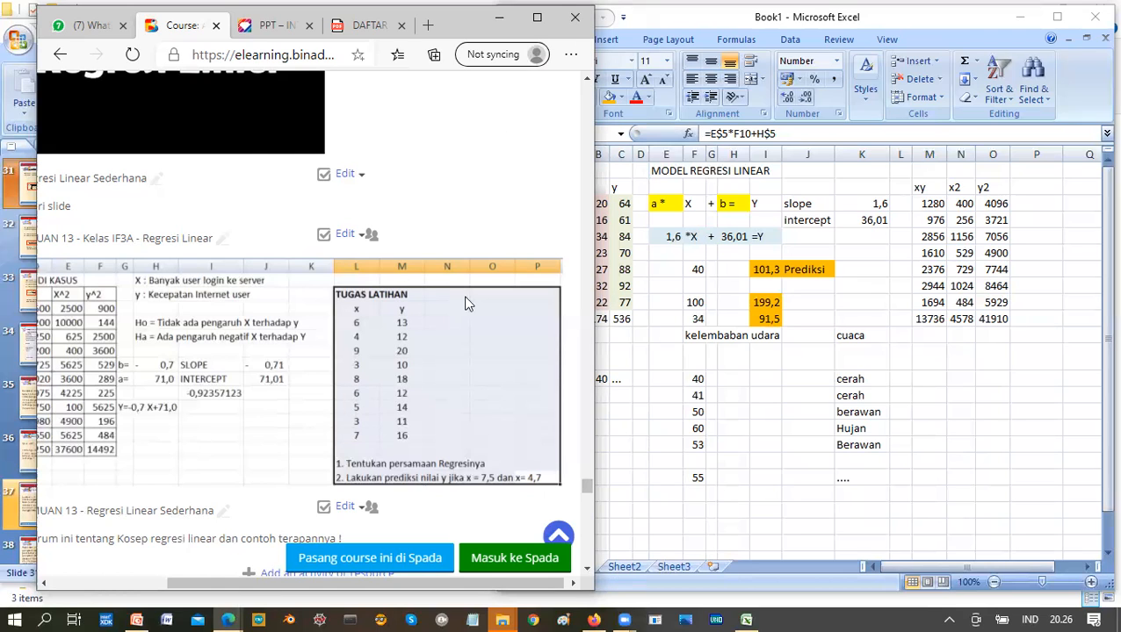
left_click(766, 450)
left_click(773, 494)
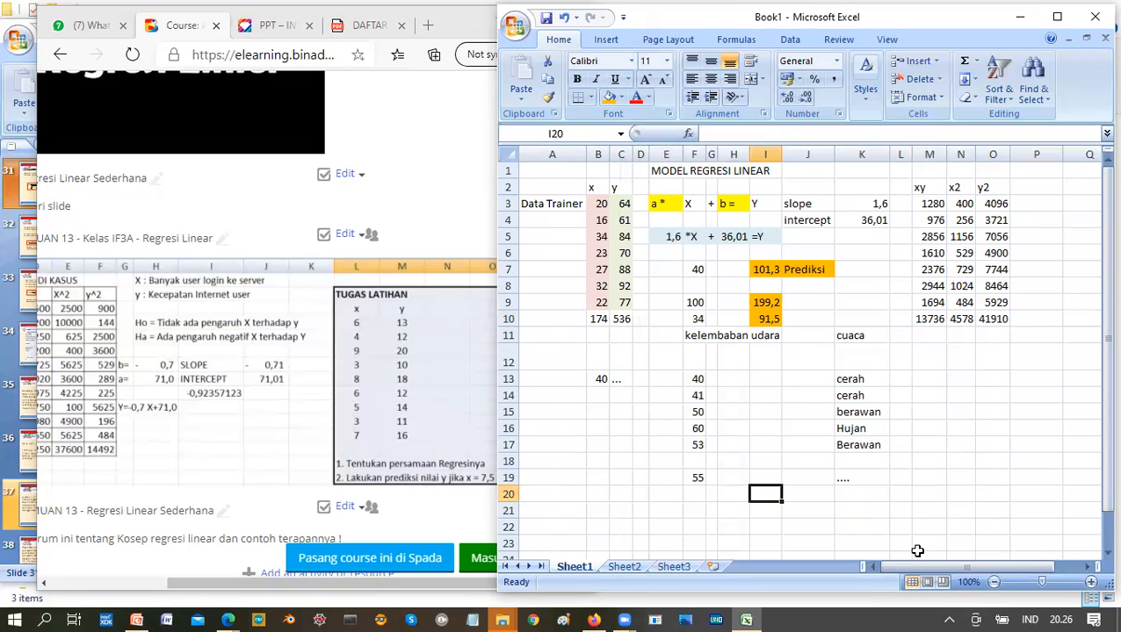
left_click(299, 384)
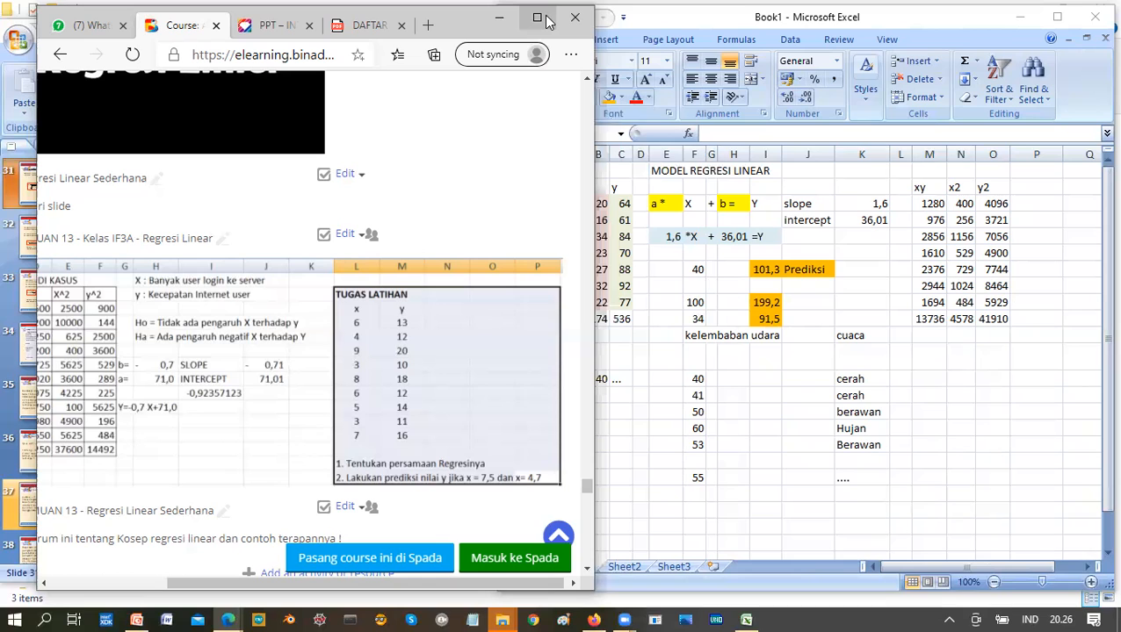
- Maximize the course page and review the meeting 13 assignment, learning objectives and video material
left_click(538, 18)
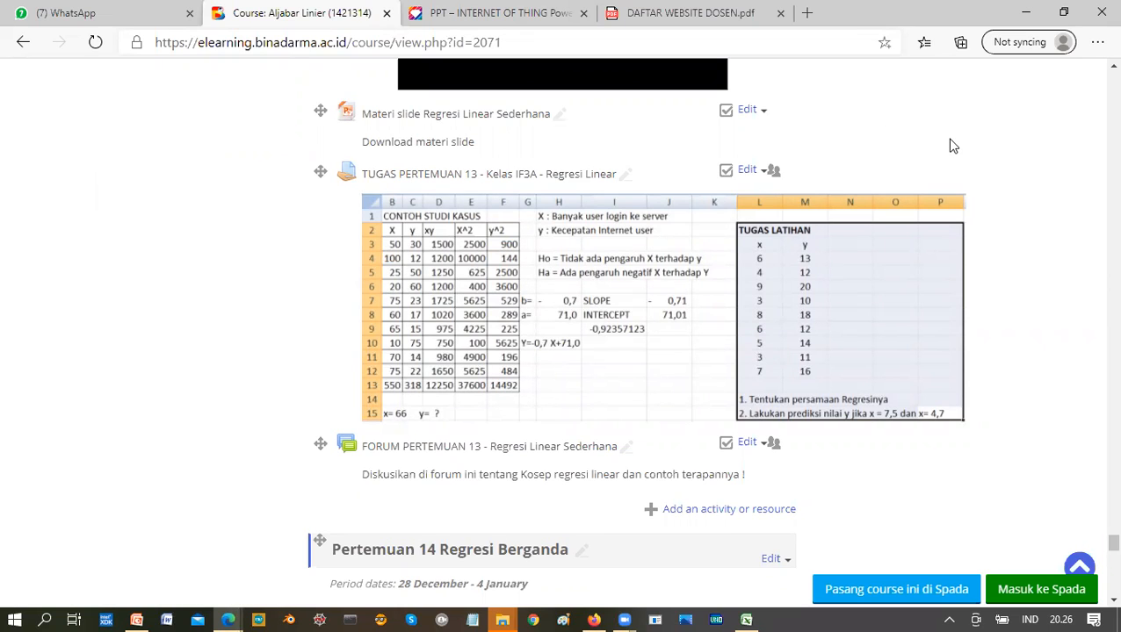
scroll(948, 220, "up", 1)
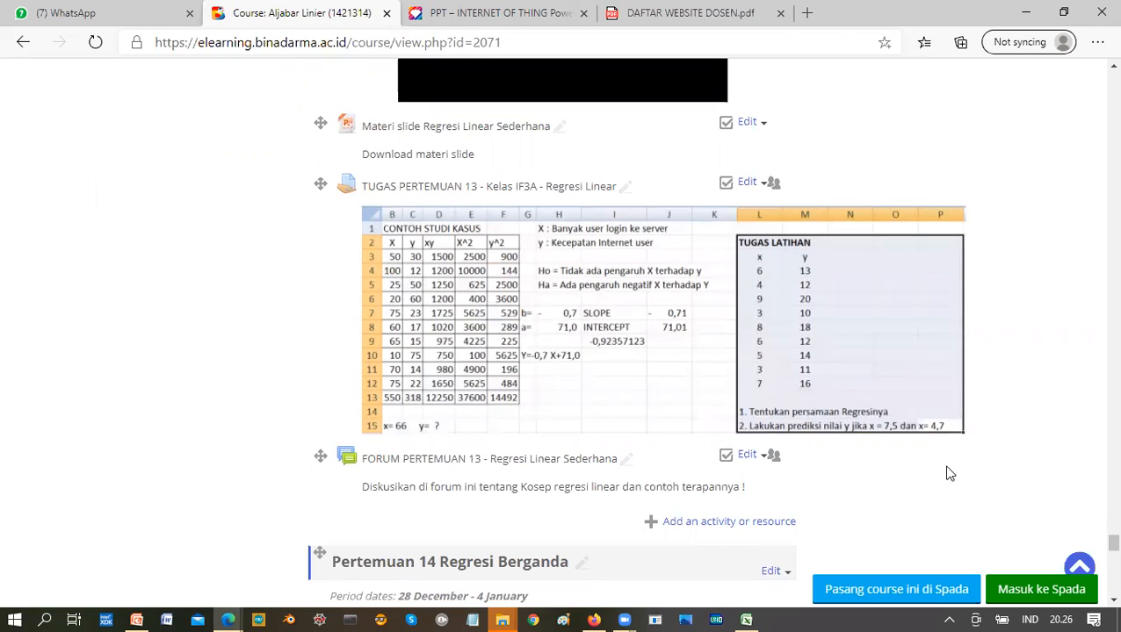
scroll(948, 474, "up", 3)
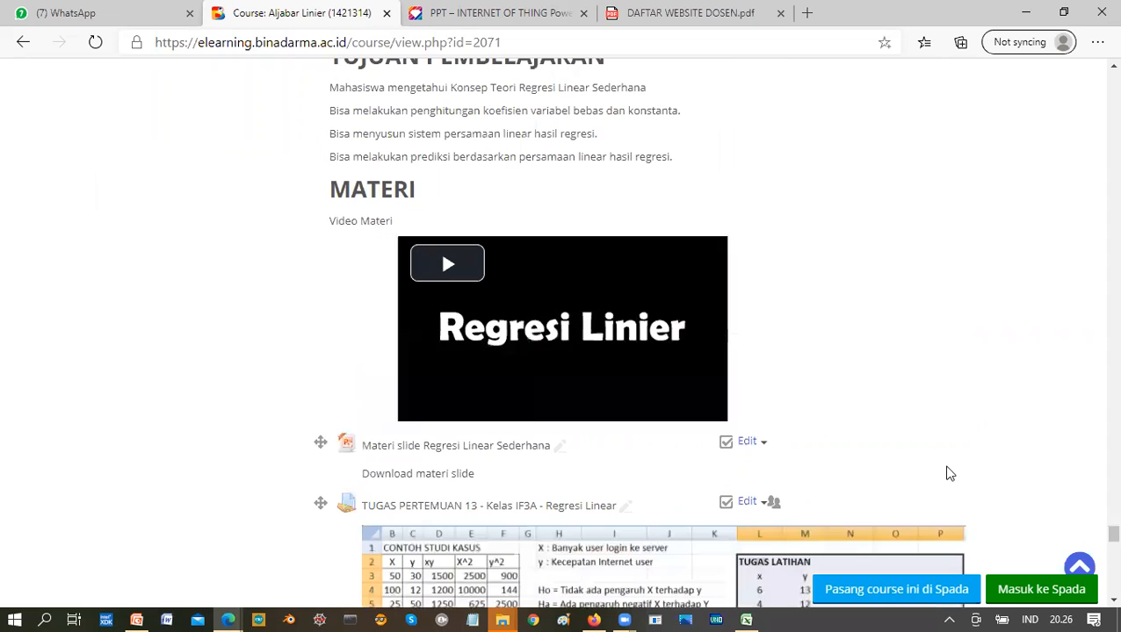
scroll(947, 471, "up", 1)
scroll(947, 472, "down", 1)
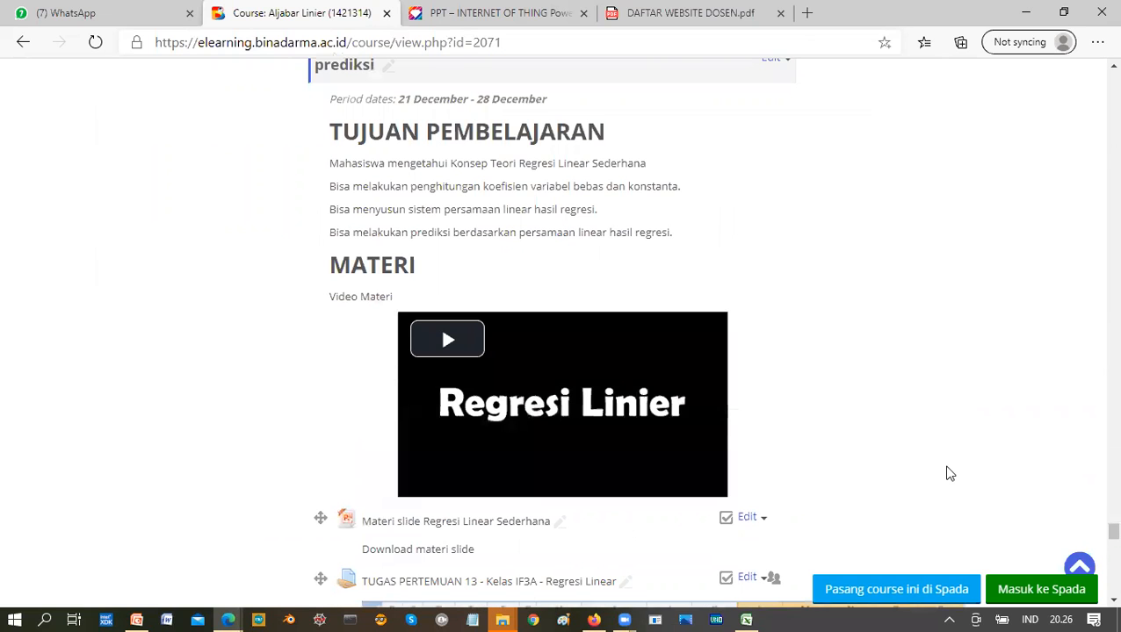